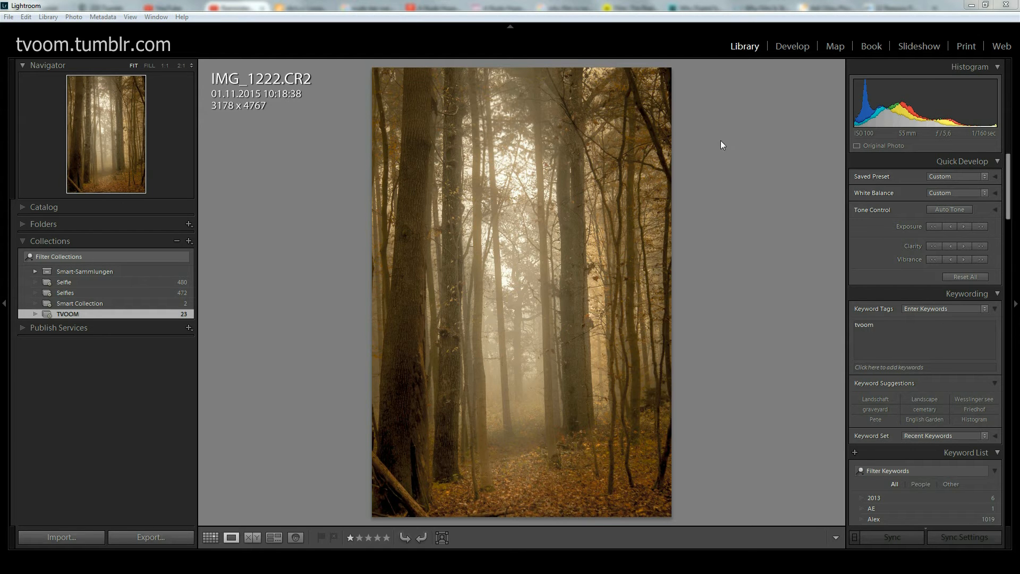
Step: Switch to the Develop module and open the export settings for the forest photo IMG_1222.CR2
{"action": "left_click", "coordinate": [808, 49]}
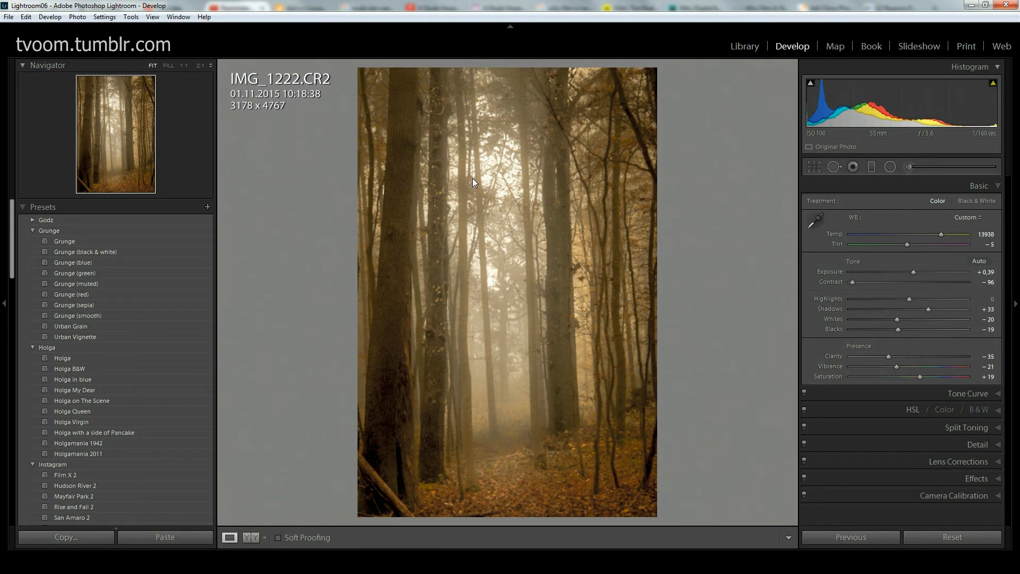
{"action": "right_click", "coordinate": [474, 177]}
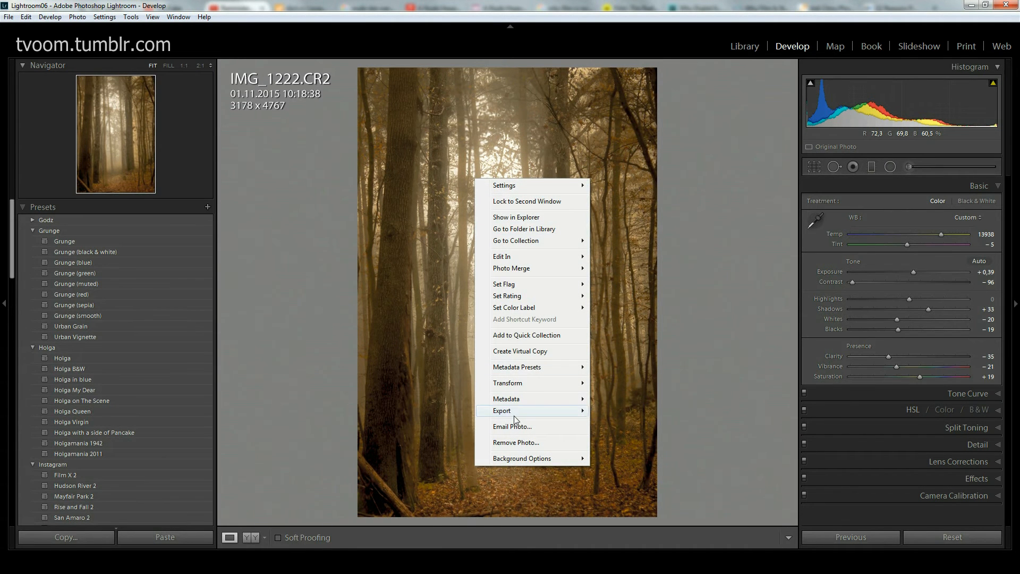
{"action": "mouse_move", "coordinate": [515, 411]}
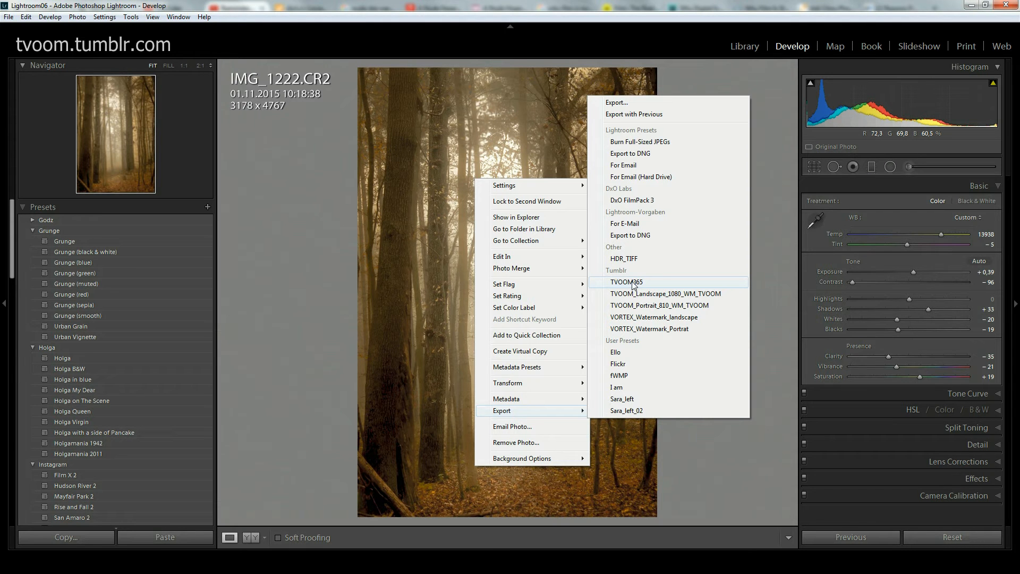
{"action": "left_click", "coordinate": [619, 104]}
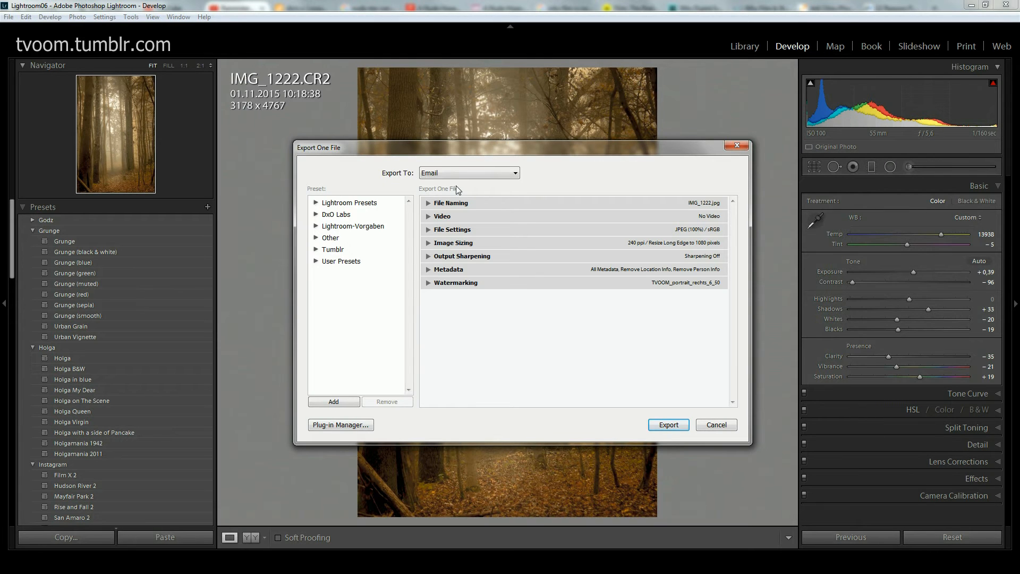
Step: Expand every export preset group, from Lightroom Presets to User Presets, and look through the available presets
{"action": "left_click", "coordinate": [315, 203]}
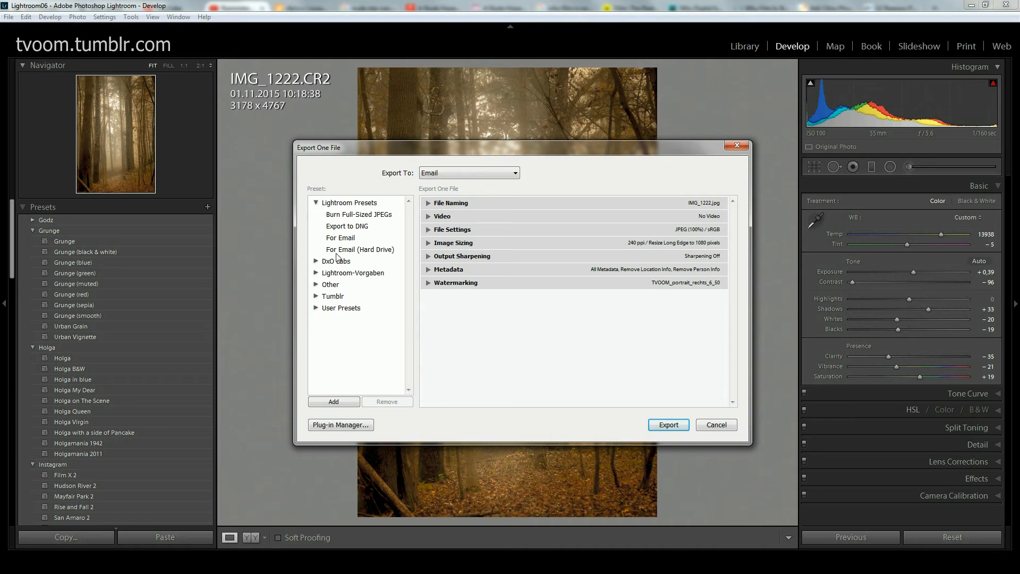
{"action": "left_click", "coordinate": [315, 261]}
{"action": "left_click", "coordinate": [316, 285]}
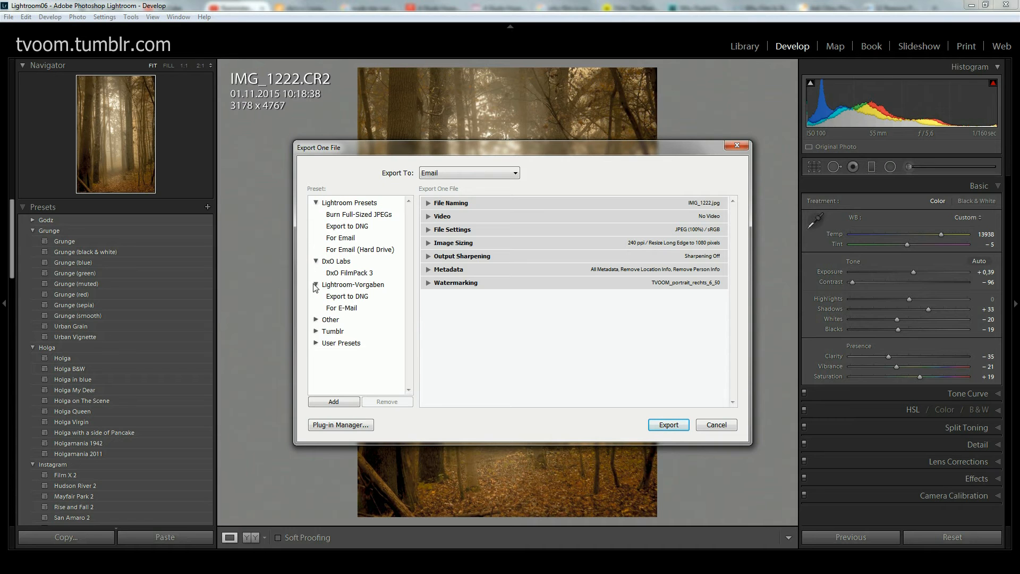
{"action": "left_click", "coordinate": [316, 321]}
{"action": "left_click", "coordinate": [316, 343]}
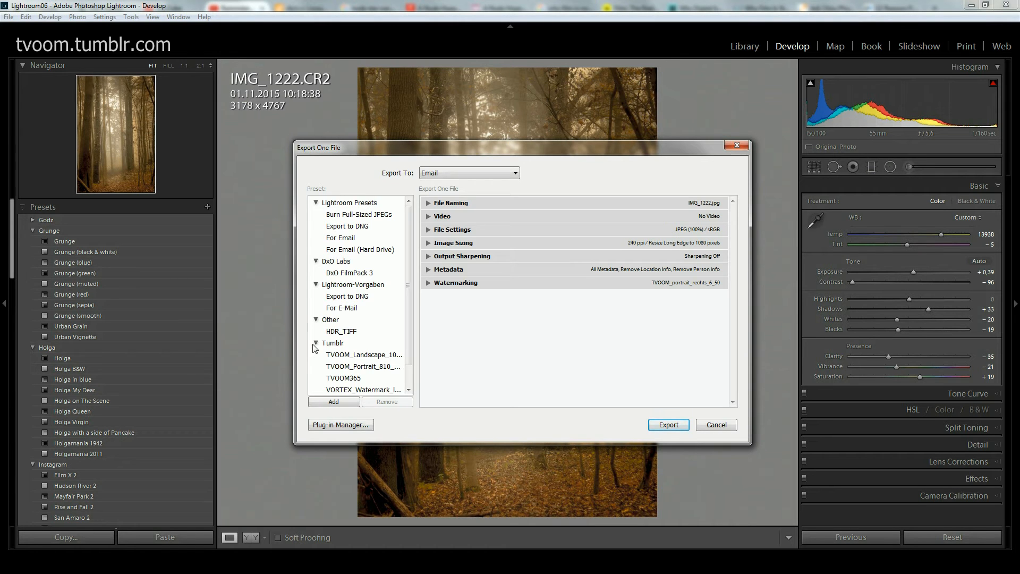
{"action": "scroll", "coordinate": [328, 378], "scroll_direction": "down", "scroll_amount": 1}
{"action": "left_click", "coordinate": [316, 389]}
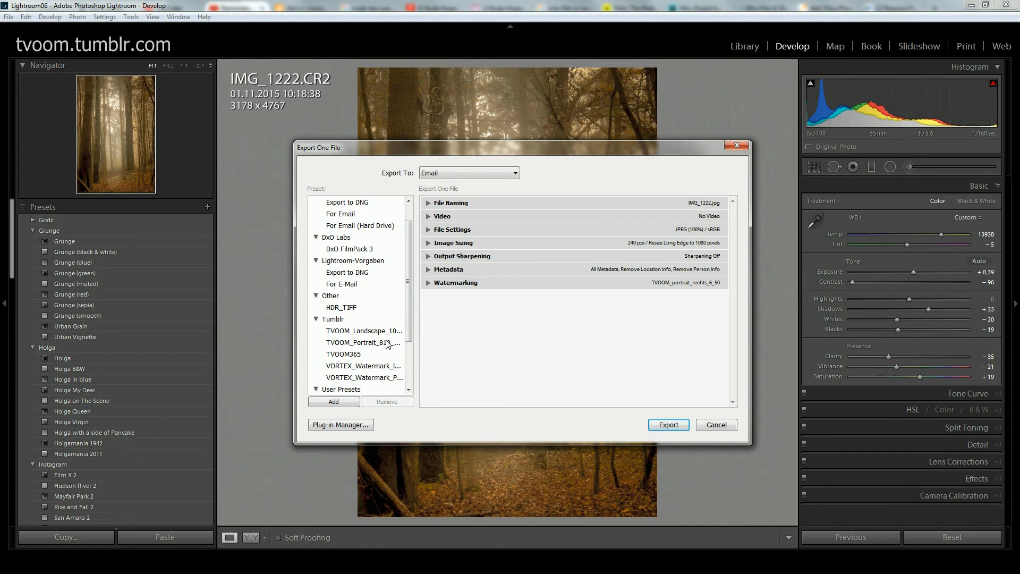
{"action": "scroll", "coordinate": [404, 379], "scroll_direction": "down", "scroll_amount": 3}
{"action": "left_click_drag", "start_coordinate": [405, 379], "coordinate": [403, 316]}
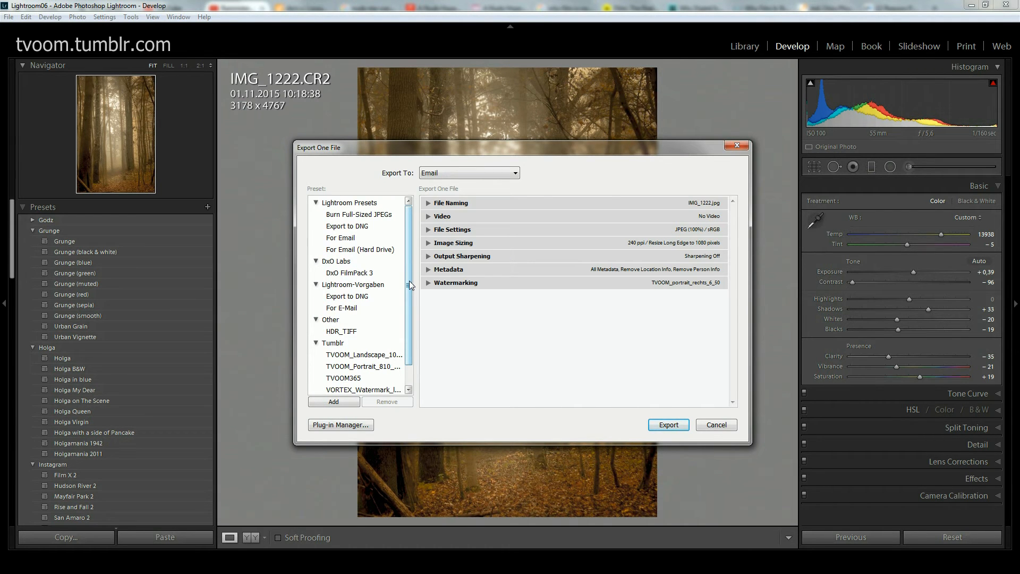
Step: Review the available export destinations and set the export target to Hard Drive
{"action": "left_click", "coordinate": [489, 171]}
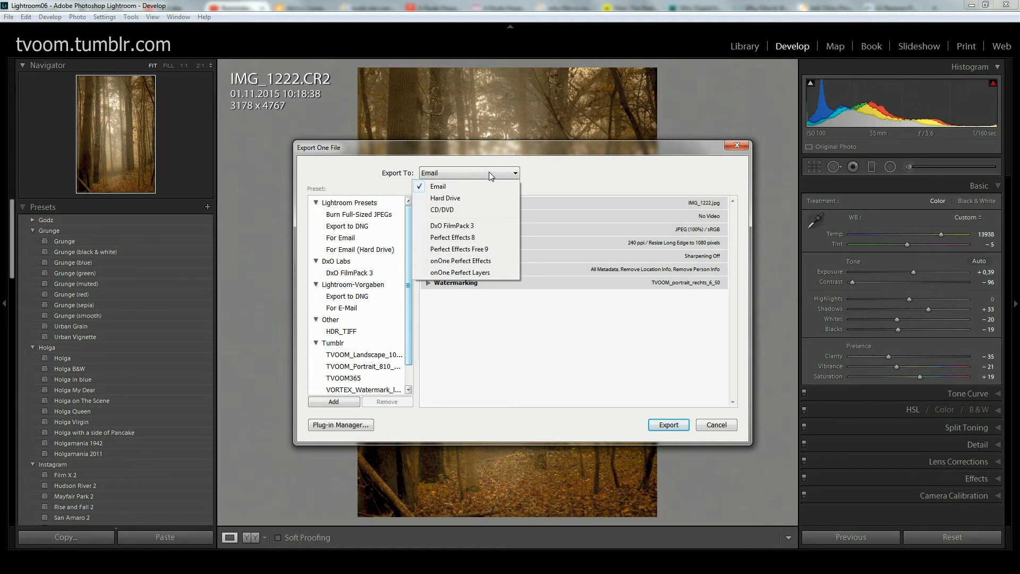
{"action": "left_click", "coordinate": [440, 191]}
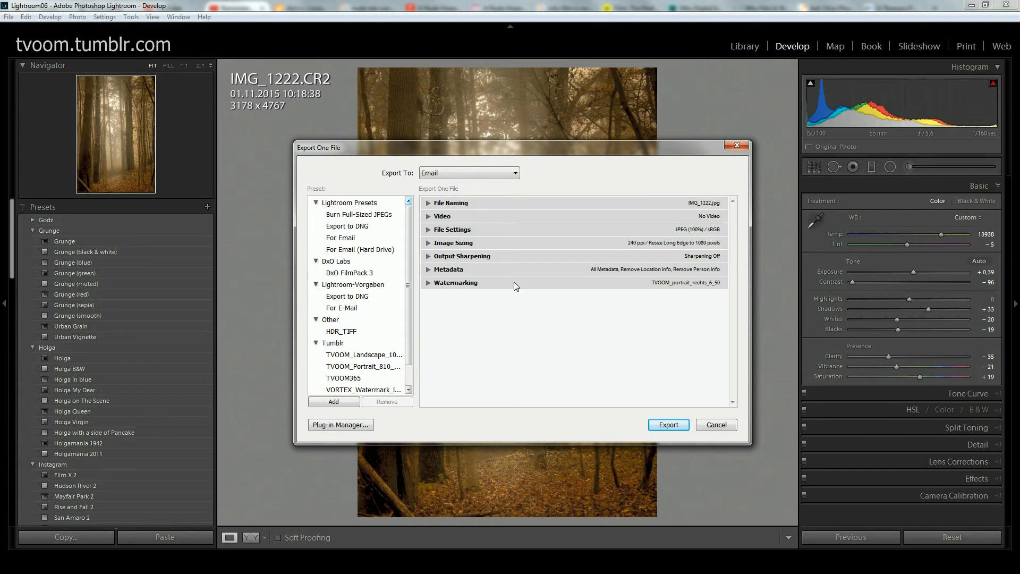
{"action": "left_click", "coordinate": [497, 176]}
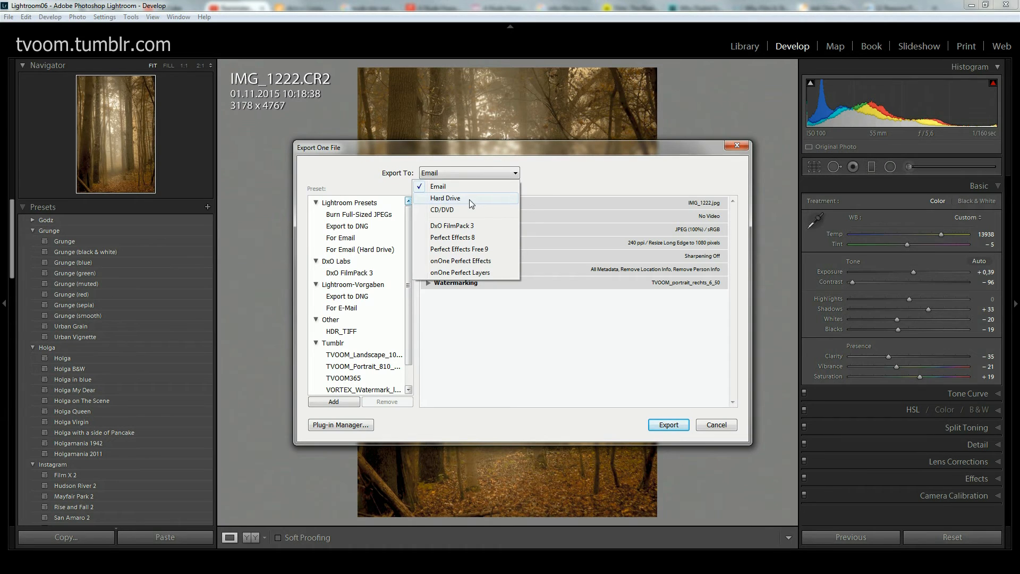
{"action": "left_click", "coordinate": [470, 200]}
{"action": "left_click", "coordinate": [477, 173]}
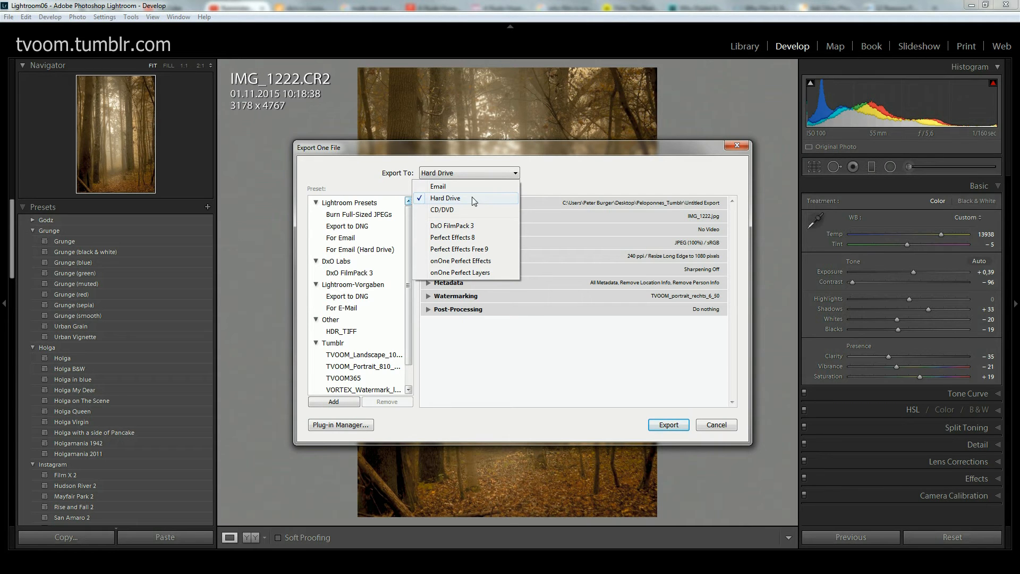
{"action": "left_click", "coordinate": [454, 200]}
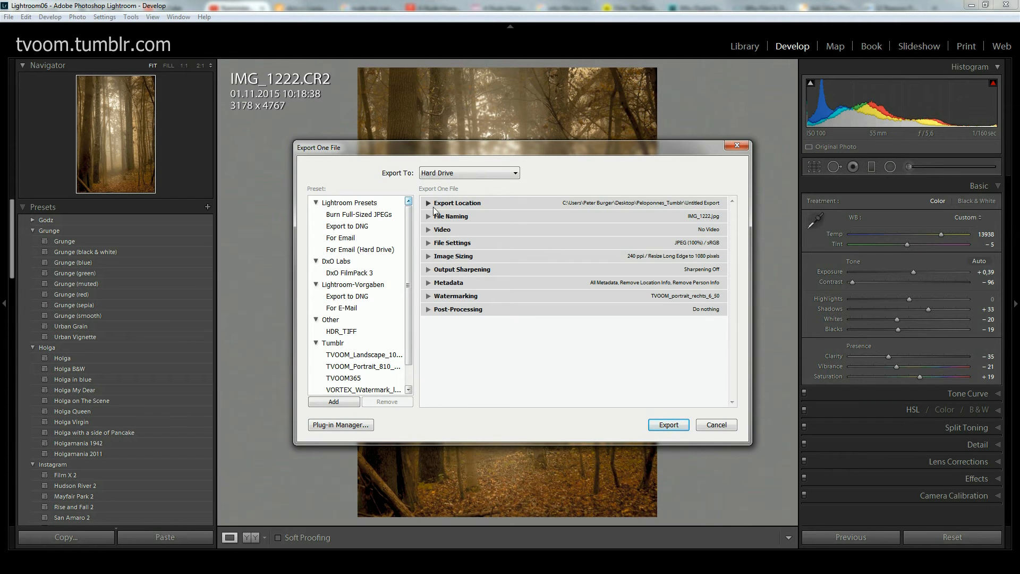
Step: Set the export location to a specific folder, keep the Peloponnes_Tumblr folder, and name the subfolder TVOOM
{"action": "left_click", "coordinate": [427, 205]}
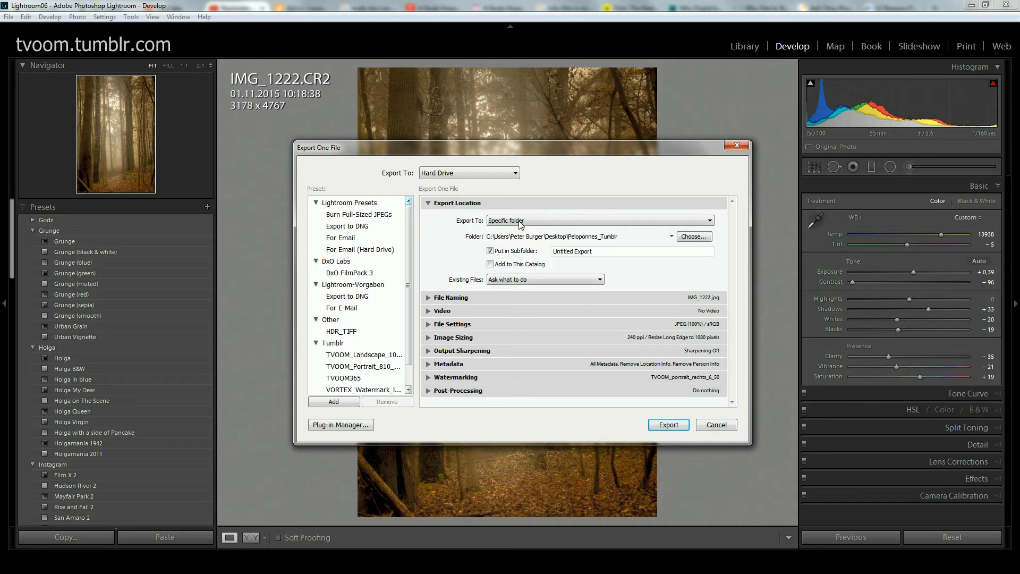
{"action": "left_click", "coordinate": [508, 222]}
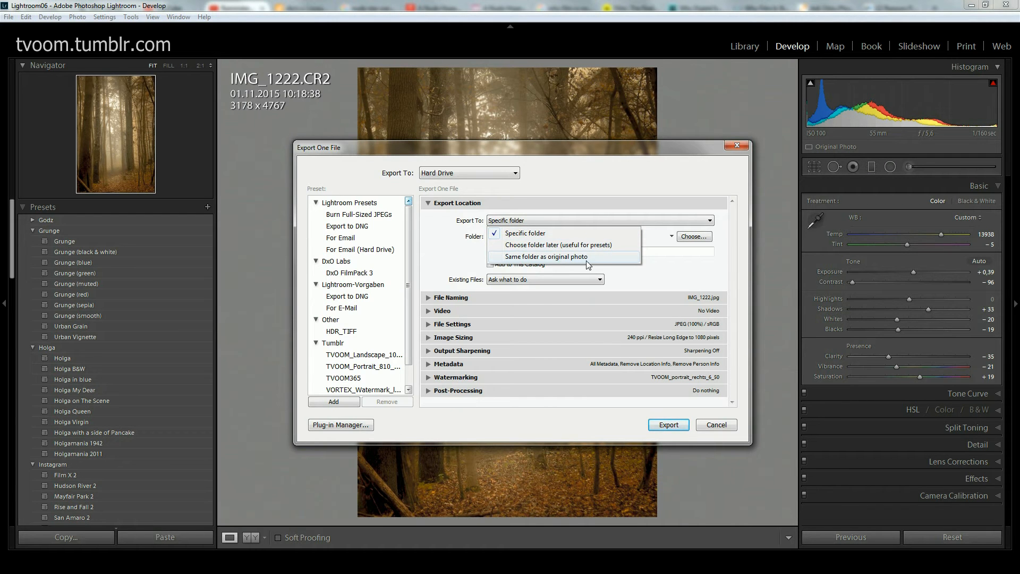
{"action": "left_click", "coordinate": [525, 234]}
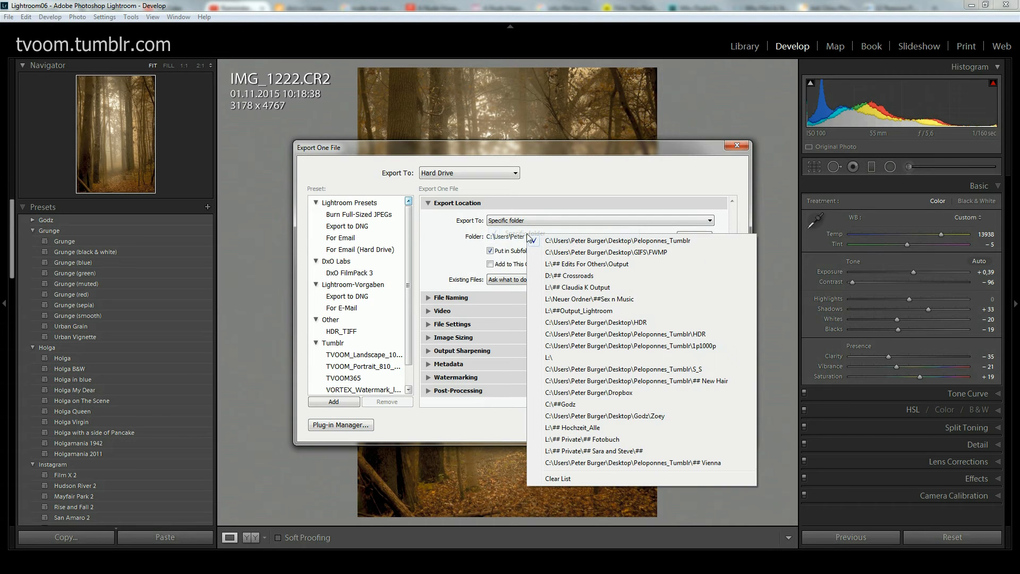
{"action": "left_click", "coordinate": [437, 242]}
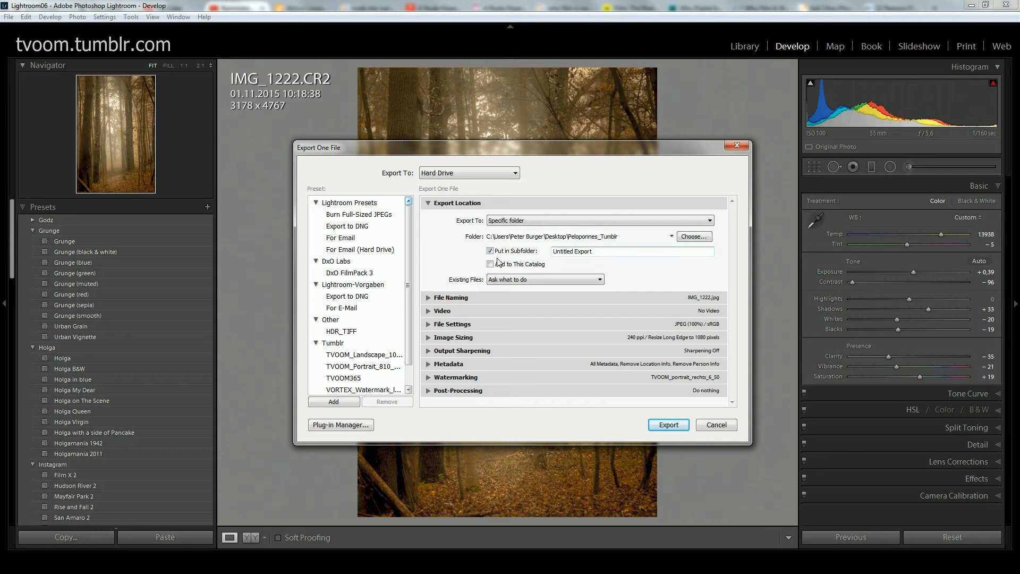
{"action": "left_click_drag", "start_coordinate": [602, 251], "coordinate": [406, 242]}
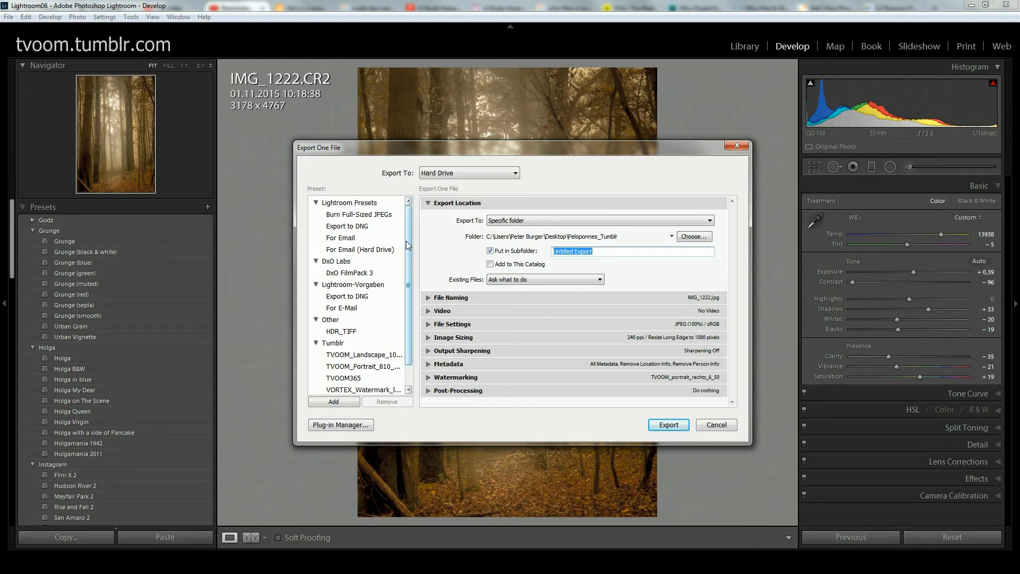
{"action": "type", "text": "TVOOM"}
Step: Enable adding the exported photo to this catalog and set existing files to Ask what to do
{"action": "left_click", "coordinate": [518, 283]}
{"action": "left_click", "coordinate": [518, 284]}
{"action": "left_click", "coordinate": [518, 283]}
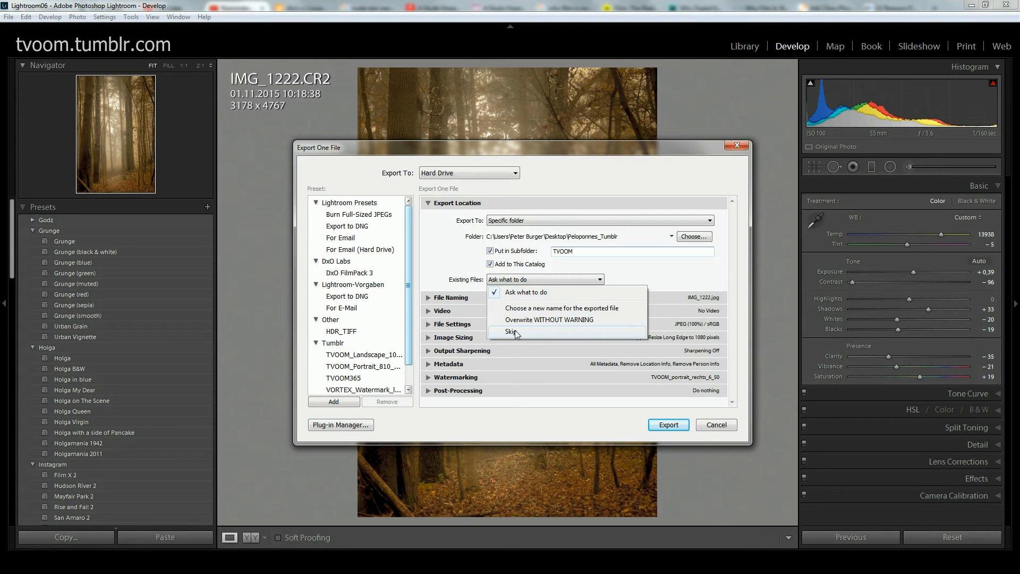
{"action": "left_click", "coordinate": [517, 292]}
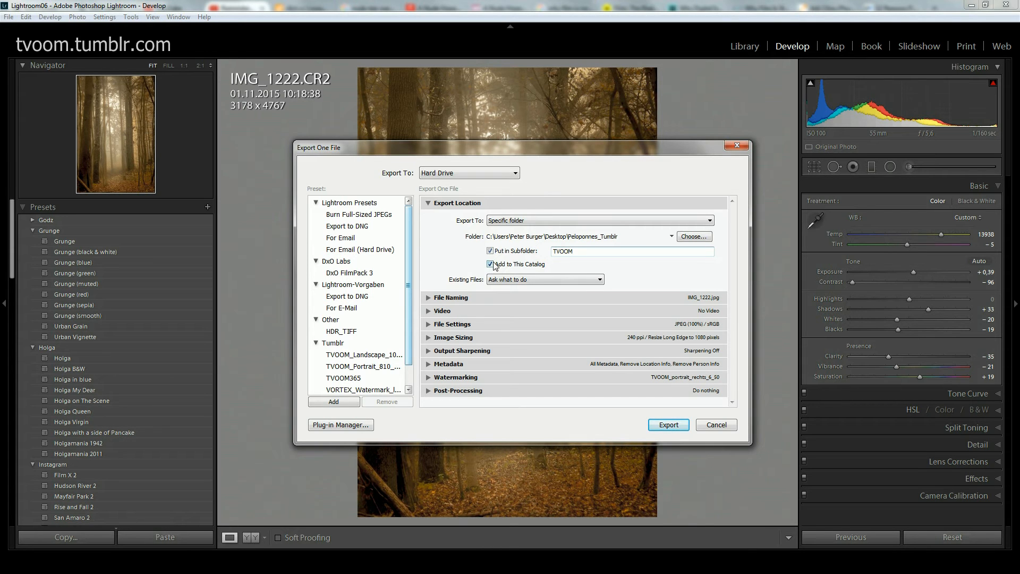
Step: Expand the file naming settings and check the case options for the file extension
{"action": "left_click", "coordinate": [428, 297]}
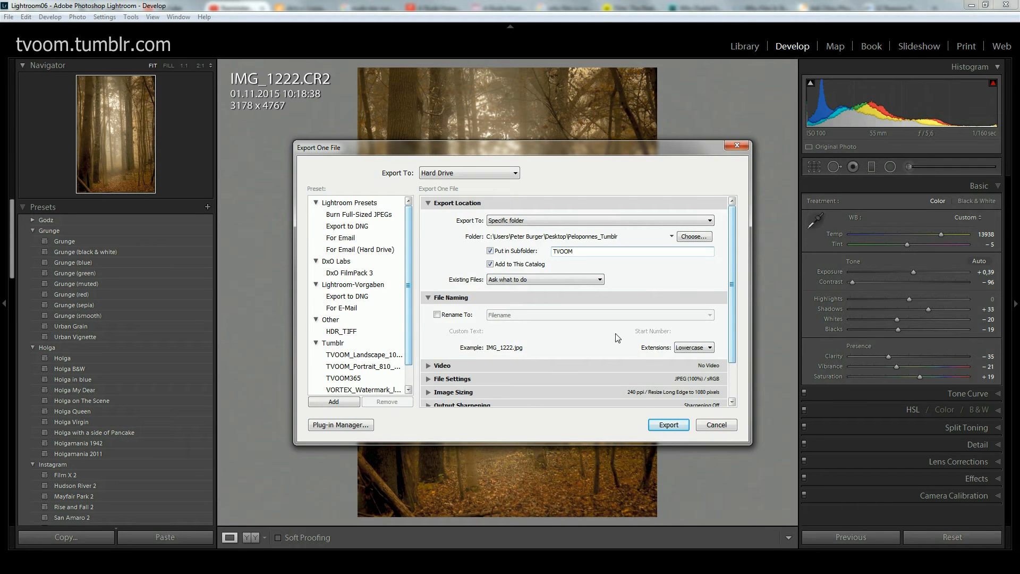
{"action": "left_click", "coordinate": [709, 348]}
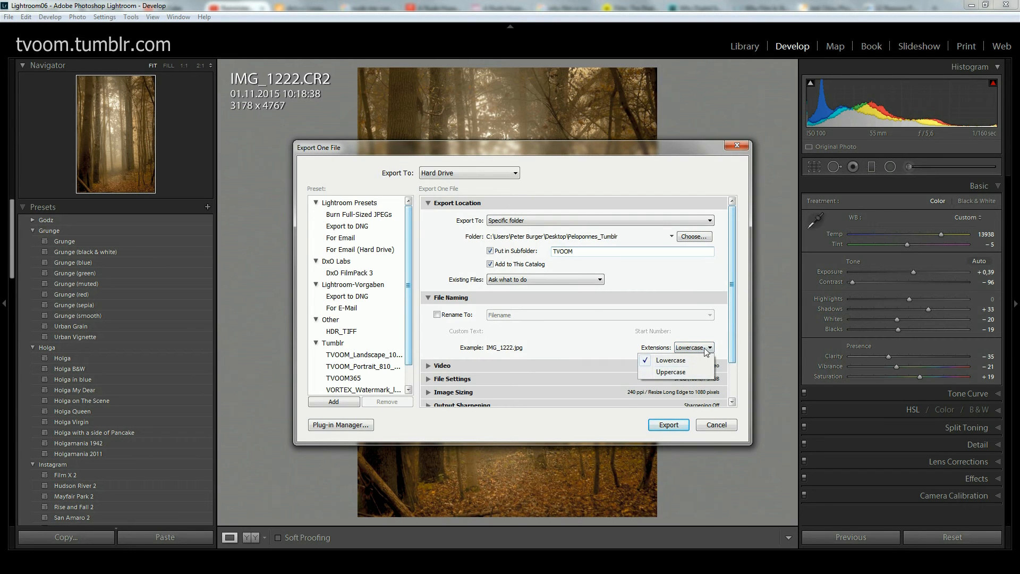
{"action": "left_click", "coordinate": [709, 334]}
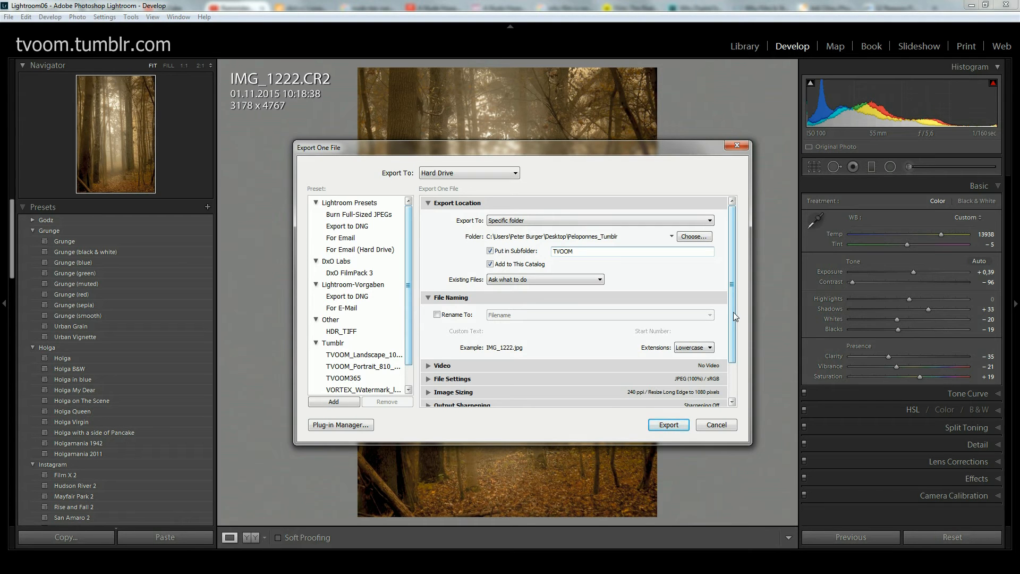
Step: Enable renaming with the Custom Name (x of y) template, using custom text Forest and start number 3
{"action": "left_click", "coordinate": [460, 316]}
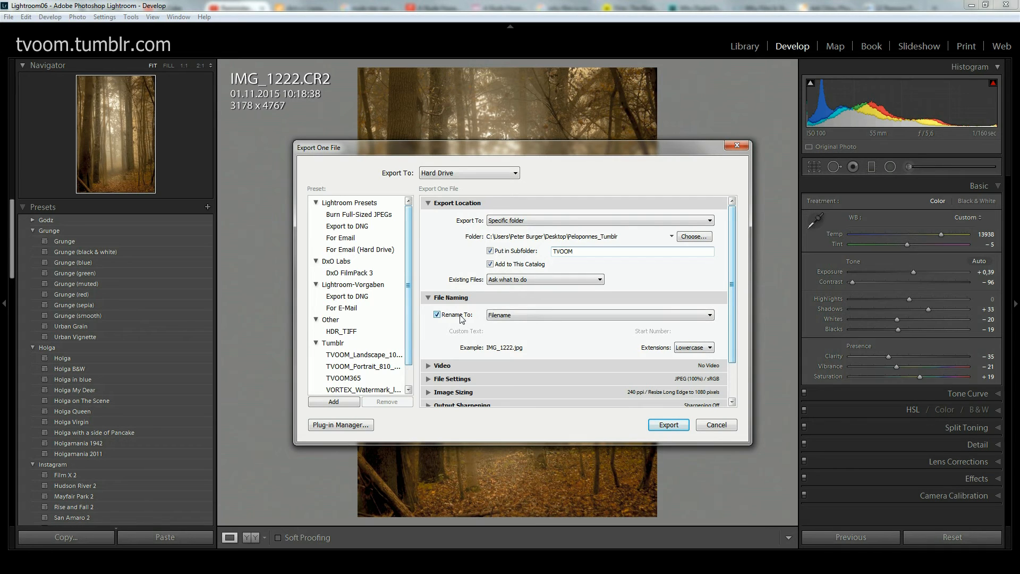
{"action": "left_click", "coordinate": [533, 316]}
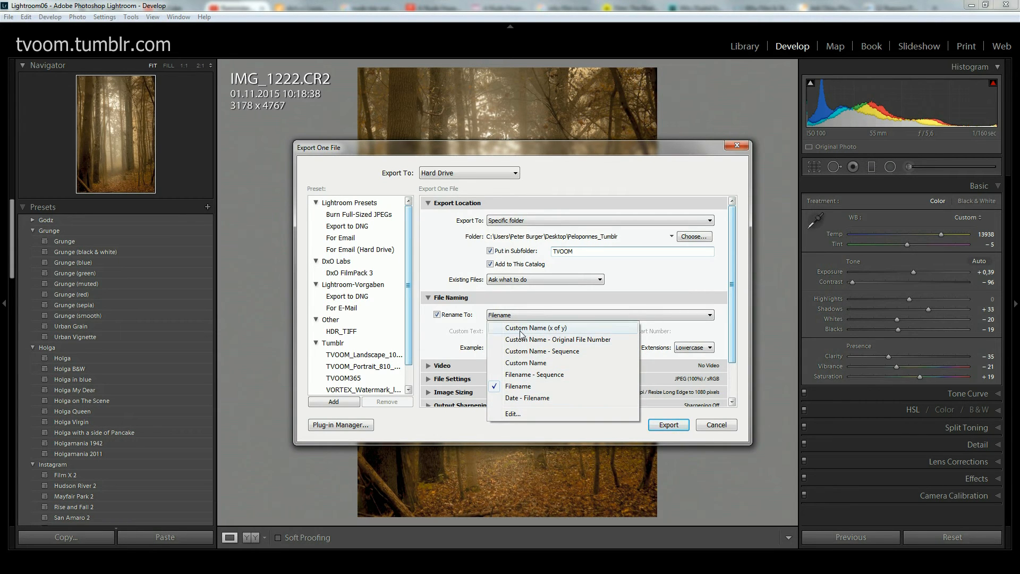
{"action": "left_click", "coordinate": [560, 328]}
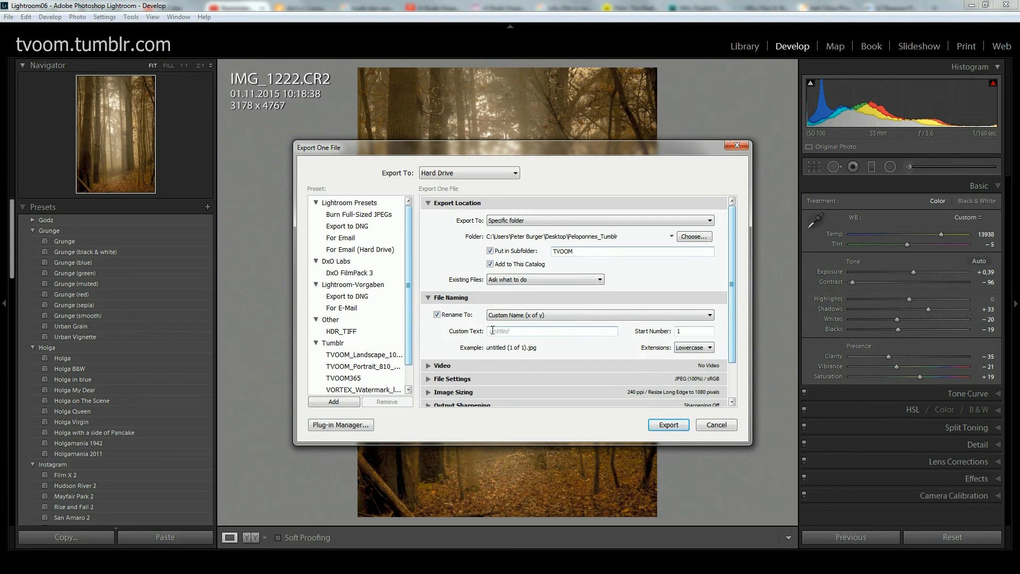
{"action": "left_click", "coordinate": [565, 331]}
{"action": "type", "text": "Forest"}
{"action": "double_click", "coordinate": [690, 333]}
{"action": "type", "text": "3"}
{"action": "double_click", "coordinate": [690, 333]}
Step: Try the naming templates Custom Name - Original File Number, Custom Name - Sequence, Custom Name, and Filename - Sequence in turn
{"action": "left_click", "coordinate": [588, 317]}
{"action": "left_click", "coordinate": [569, 340]}
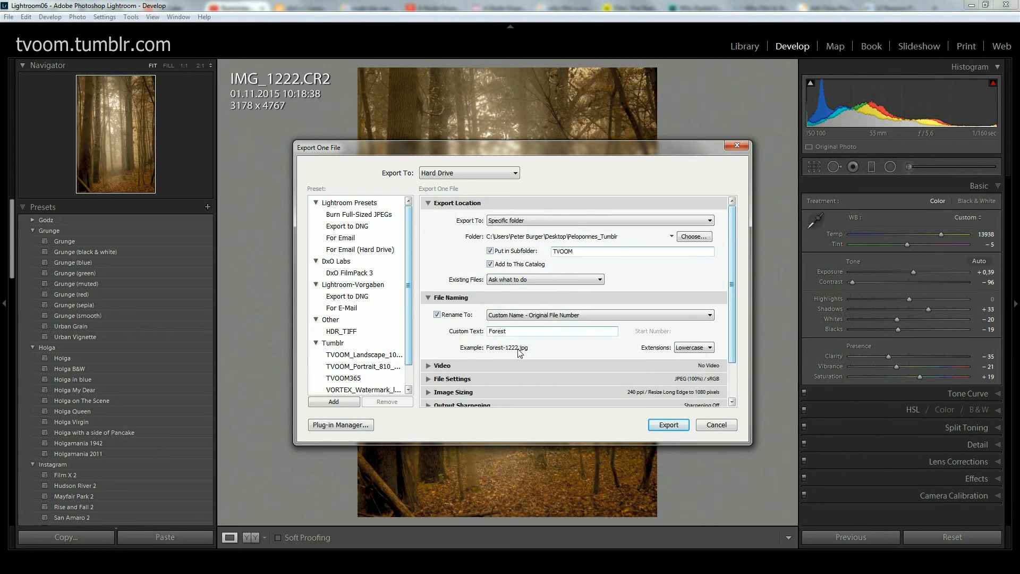
{"action": "left_click", "coordinate": [554, 314]}
{"action": "left_click", "coordinate": [544, 353]}
{"action": "left_click", "coordinate": [533, 315]}
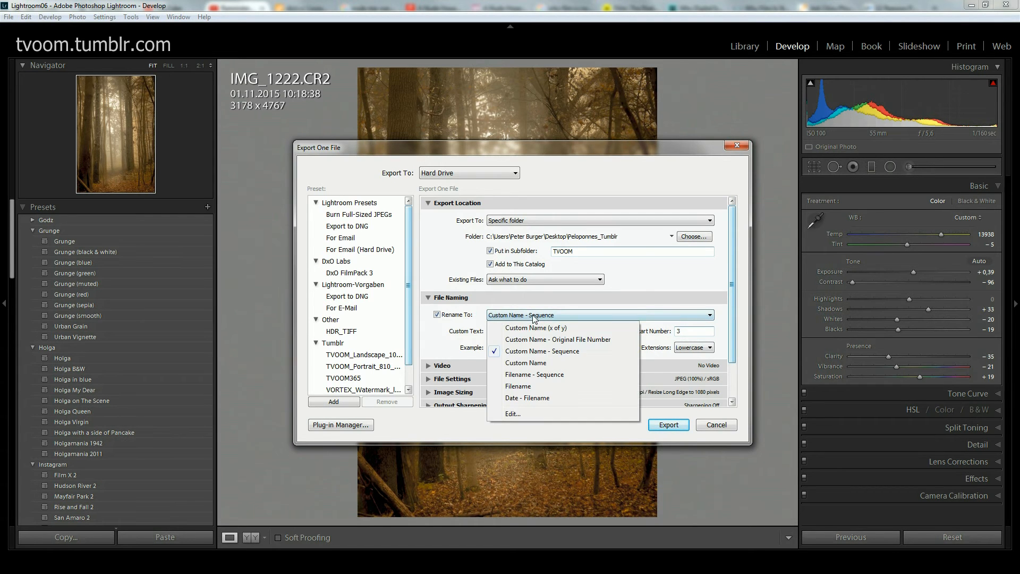
{"action": "left_click", "coordinate": [533, 365]}
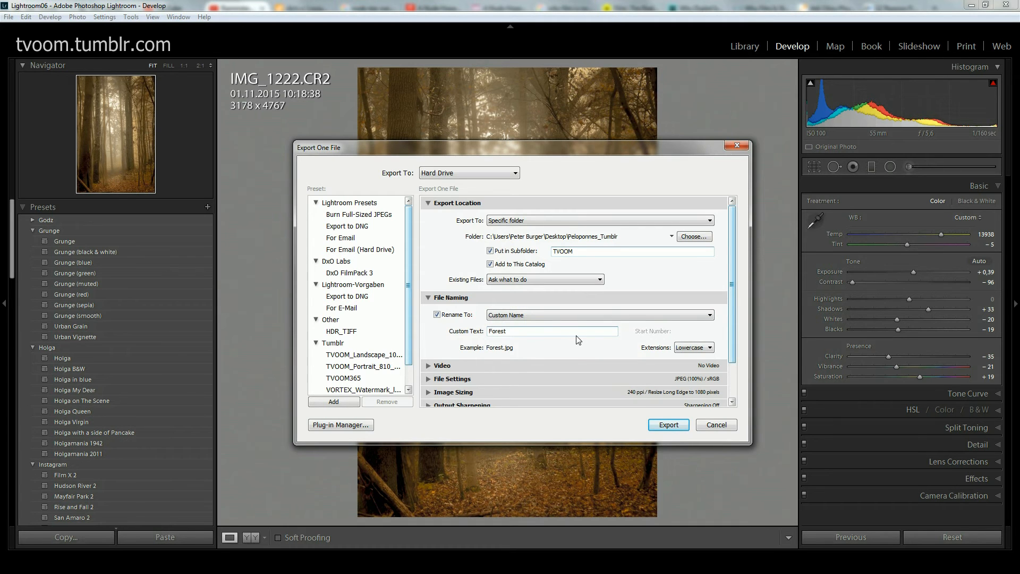
{"action": "left_click", "coordinate": [524, 317]}
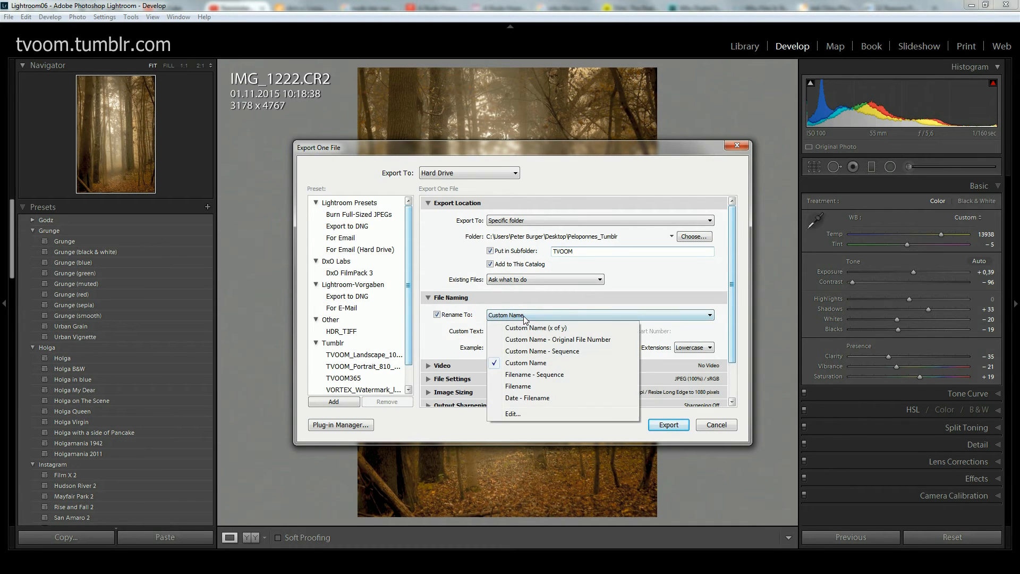
{"action": "left_click", "coordinate": [529, 375]}
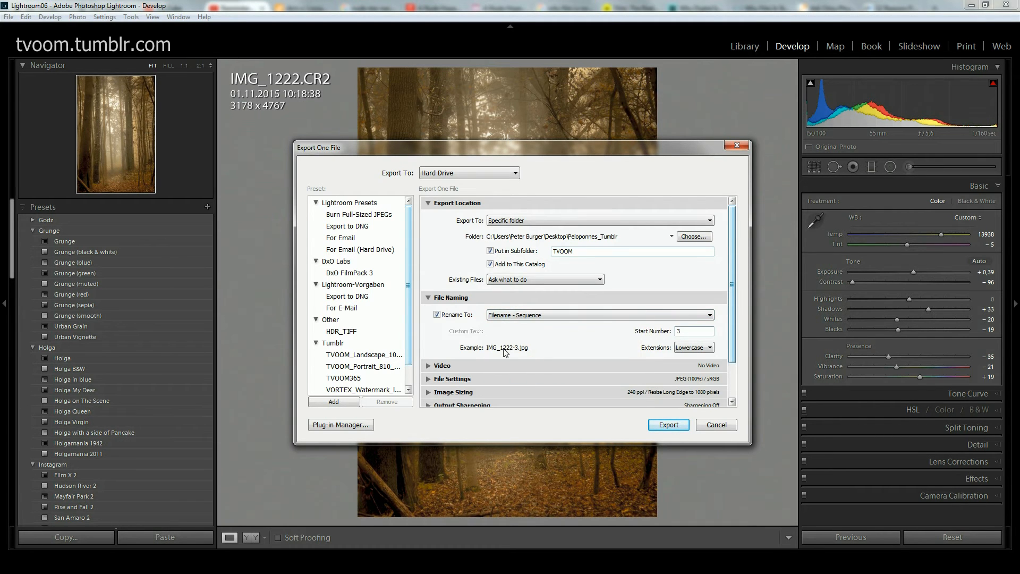
Step: Try the Filename and Date - Filename naming templates in turn, checking the example name
{"action": "left_click", "coordinate": [521, 316]}
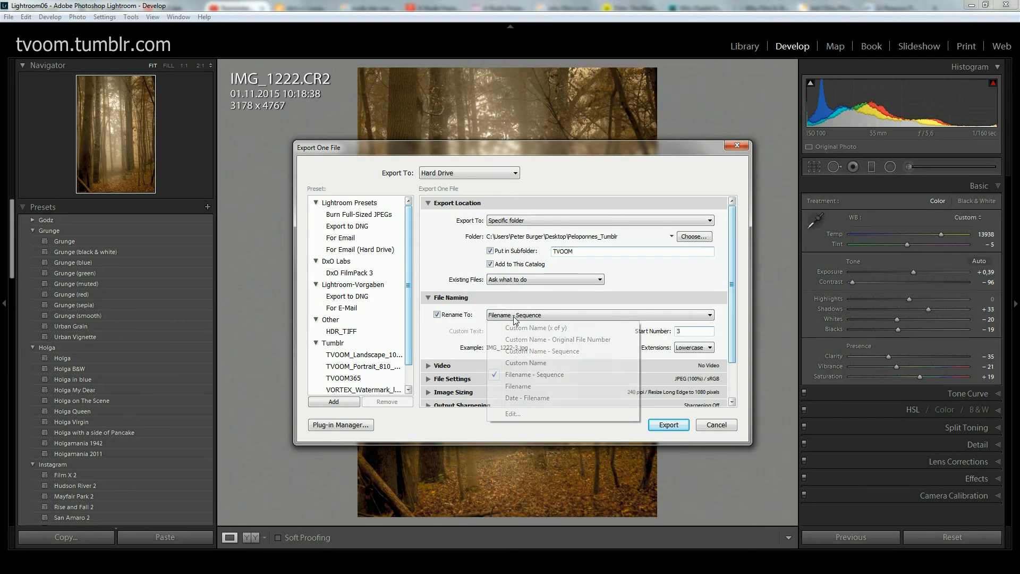
{"action": "left_click", "coordinate": [517, 386]}
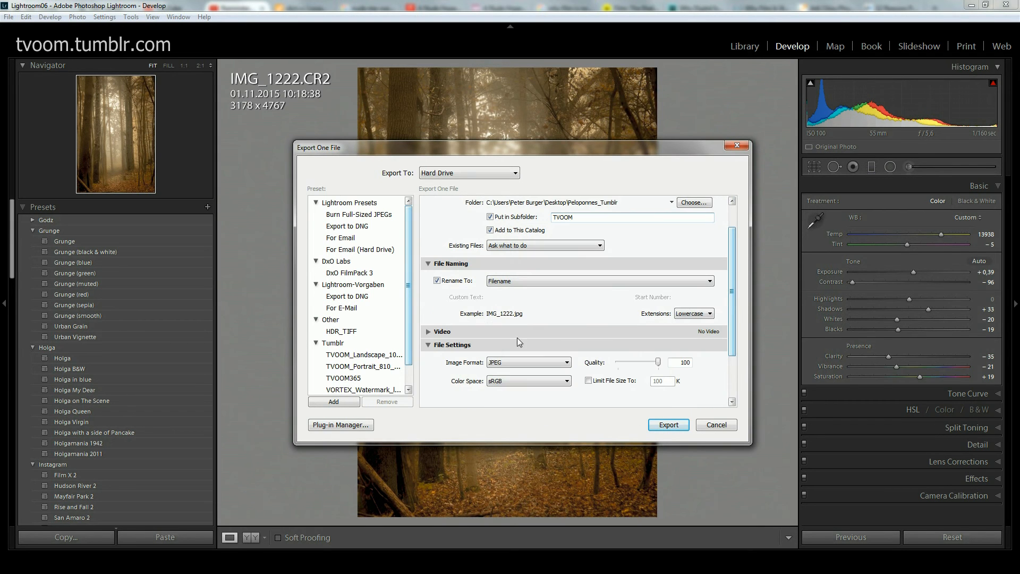
{"action": "left_click", "coordinate": [525, 280]}
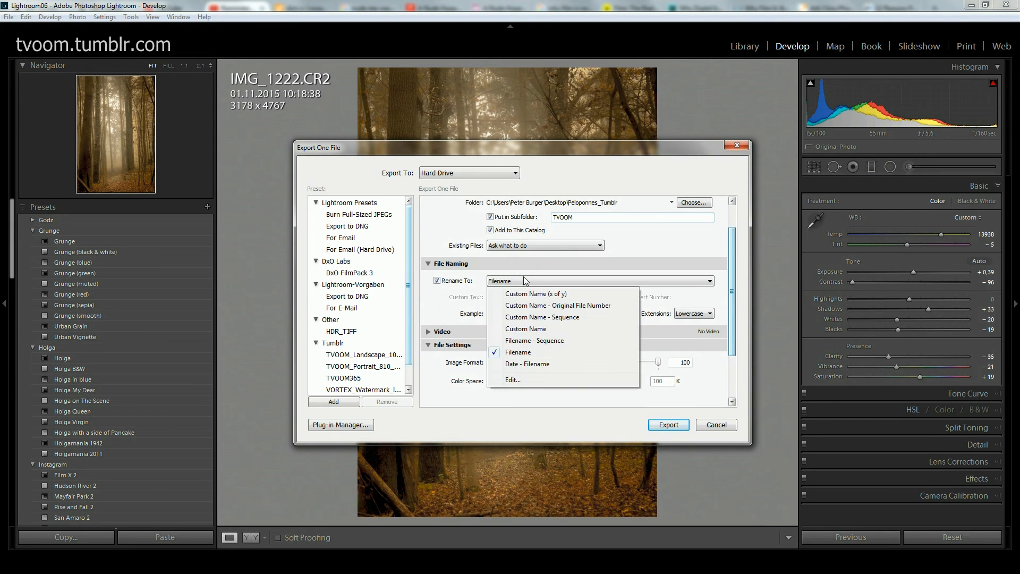
{"action": "left_click", "coordinate": [526, 364]}
{"action": "left_click", "coordinate": [528, 362]}
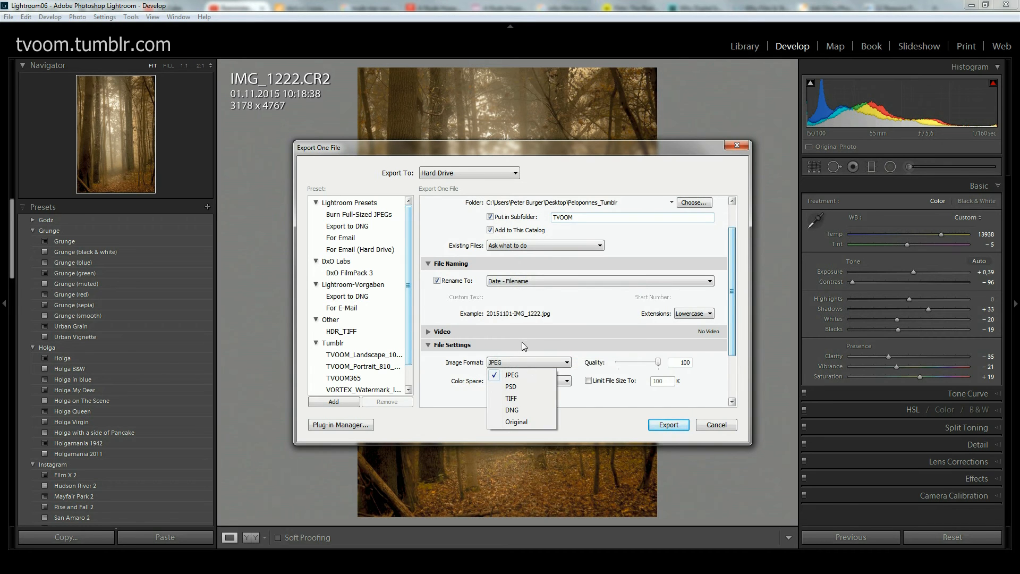
{"action": "left_click", "coordinate": [508, 323]}
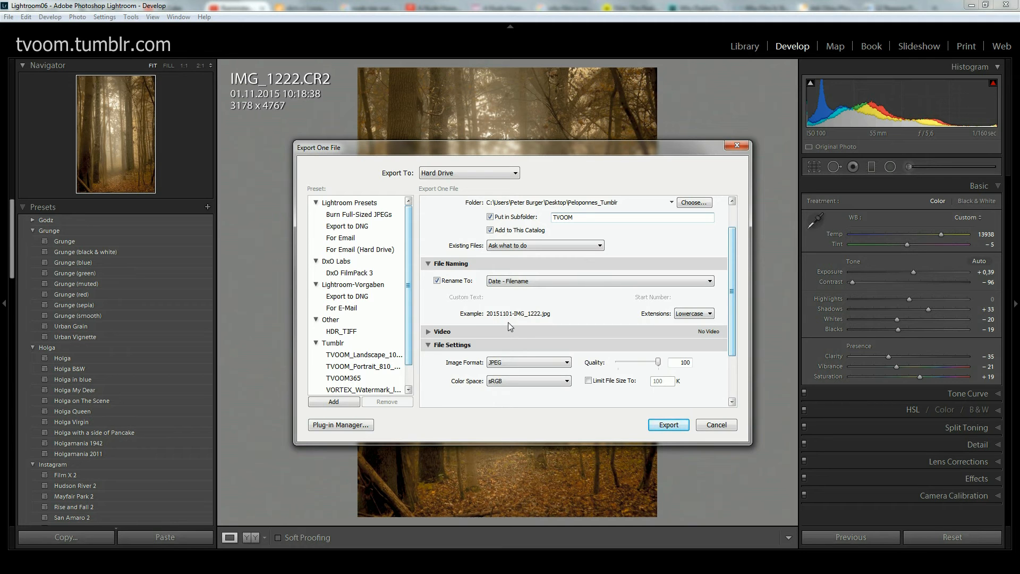
Step: View the Filename Template Editor, cancel it without changes, and set the renaming template to Filename
{"action": "left_click", "coordinate": [522, 282]}
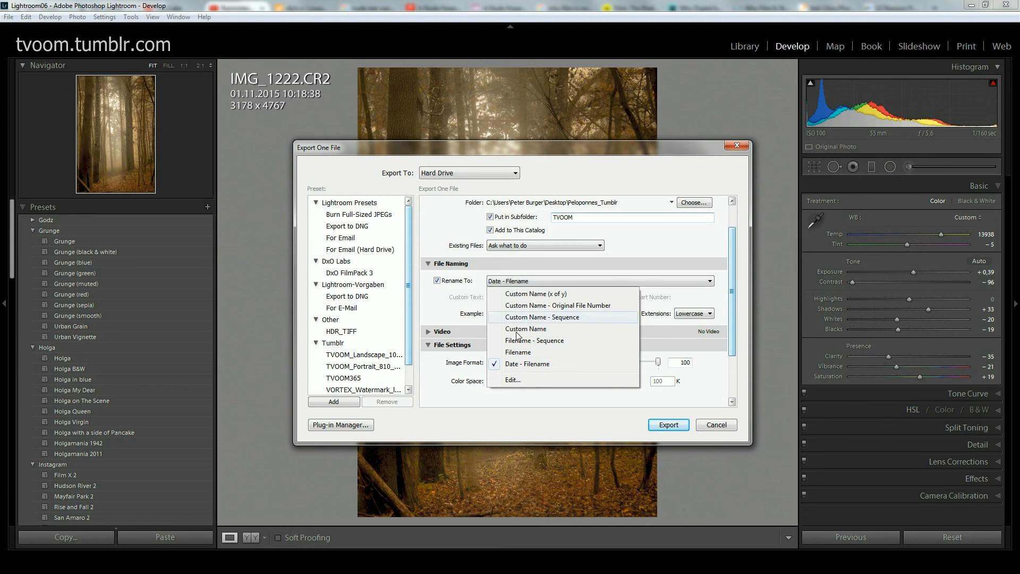
{"action": "left_click", "coordinate": [513, 380]}
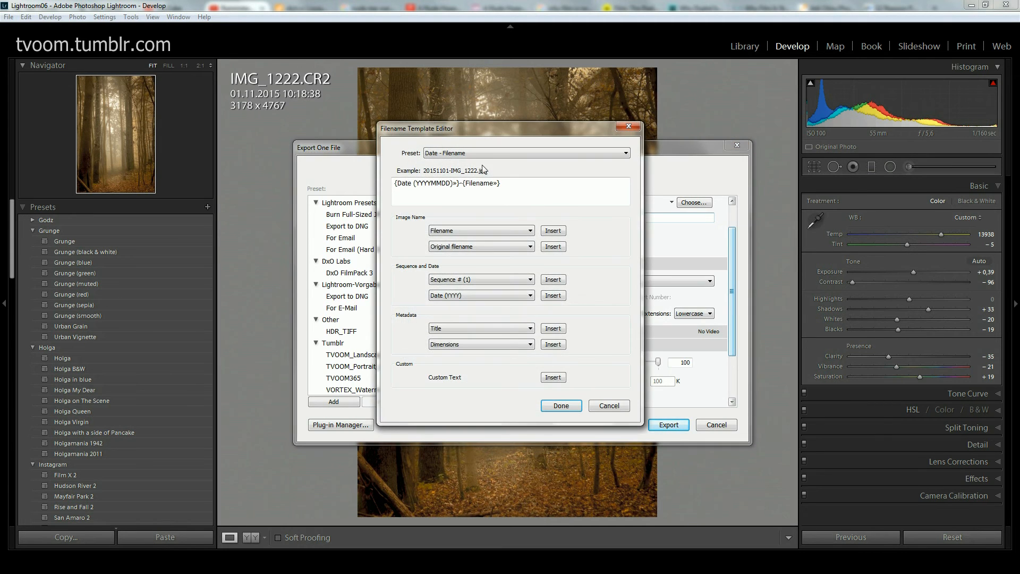
{"action": "left_click_drag", "start_coordinate": [445, 130], "coordinate": [447, 135]}
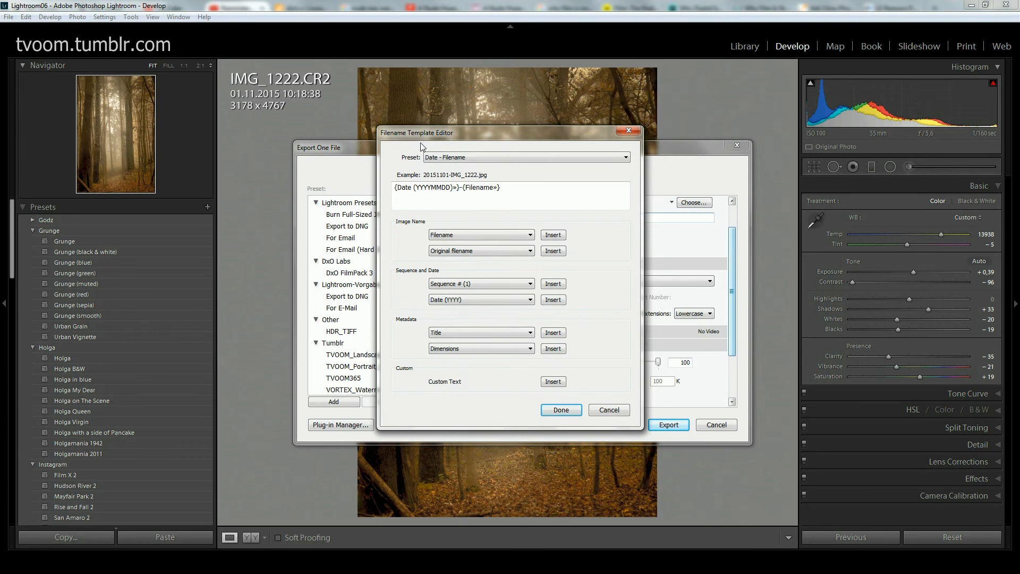
{"action": "left_click", "coordinate": [610, 412]}
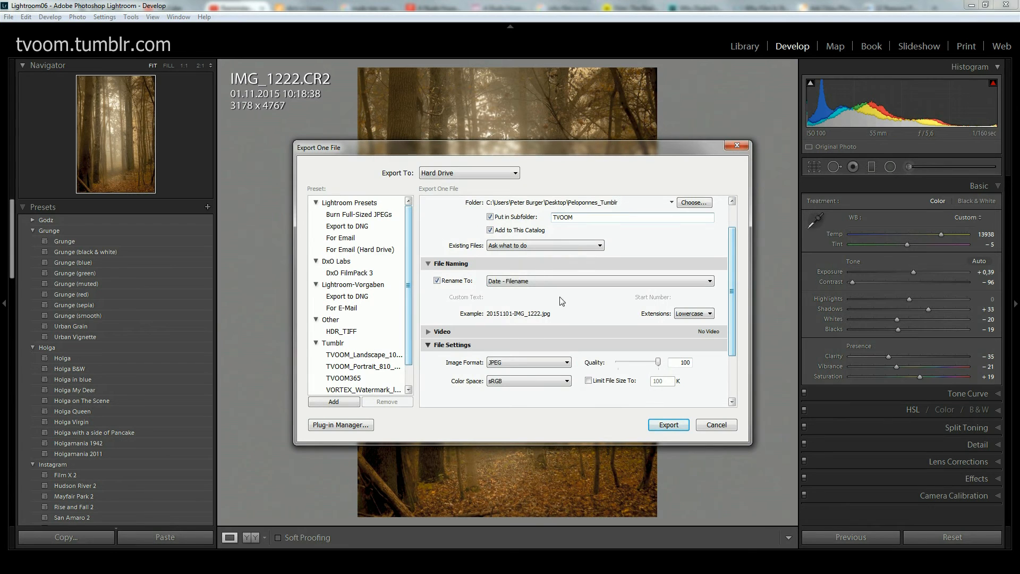
{"action": "left_click", "coordinate": [519, 284]}
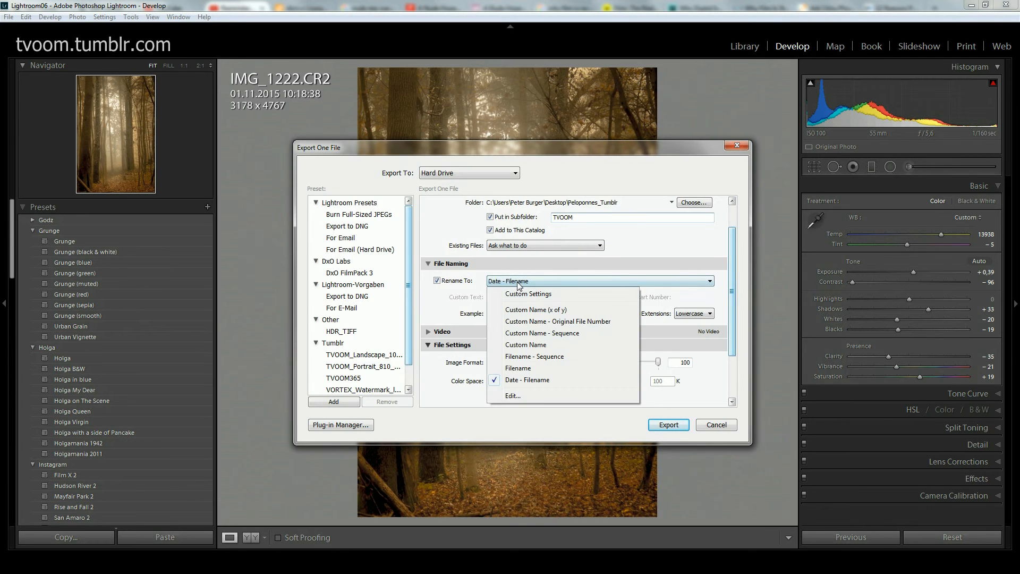
{"action": "left_click", "coordinate": [519, 369]}
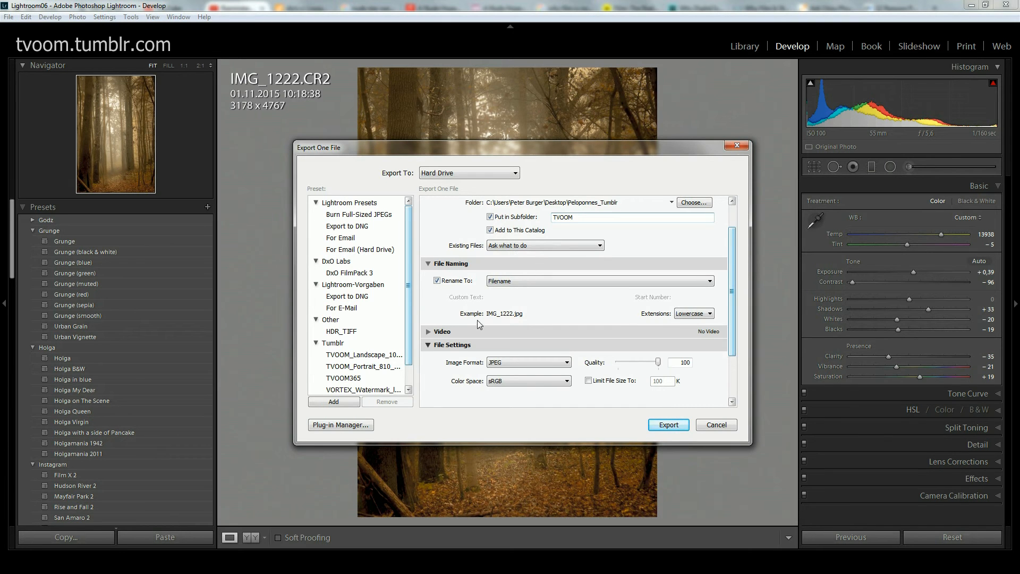
Step: Expand the Video settings to examine their options, and collapse them again
{"action": "left_click", "coordinate": [427, 331]}
{"action": "scroll", "coordinate": [571, 329], "scroll_direction": "down", "scroll_amount": 3}
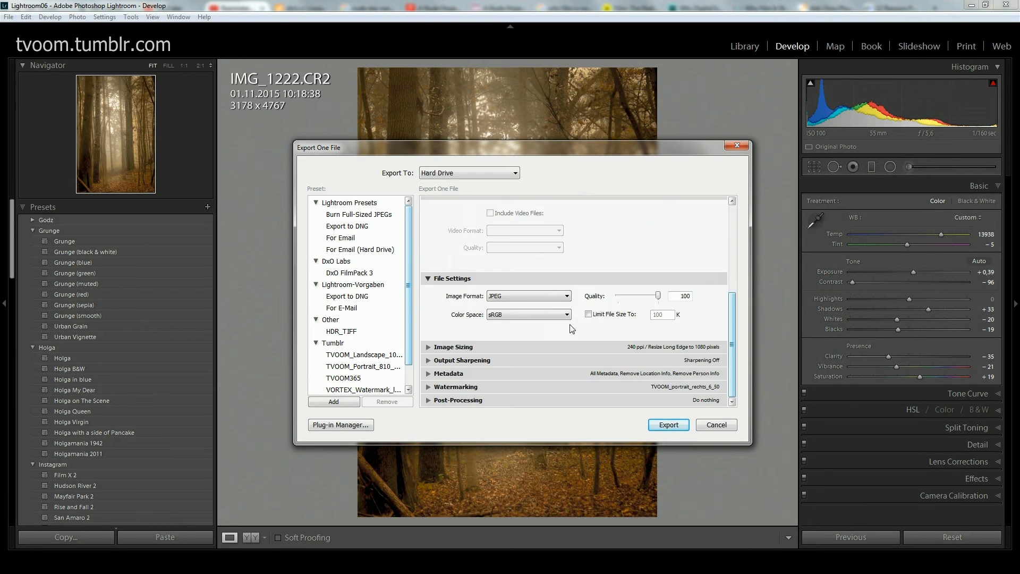
{"action": "scroll", "coordinate": [571, 329], "scroll_direction": "up", "scroll_amount": 3}
{"action": "scroll", "coordinate": [462, 348], "scroll_direction": "down", "scroll_amount": 3}
{"action": "scroll", "coordinate": [429, 279], "scroll_direction": "up", "scroll_amount": 3}
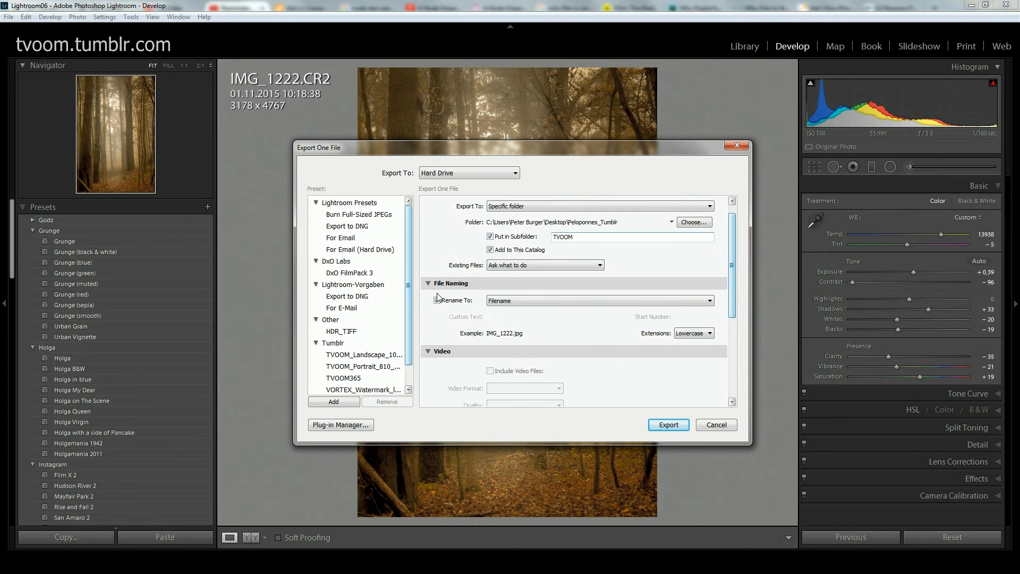
{"action": "scroll", "coordinate": [430, 357], "scroll_direction": "down", "scroll_amount": 1}
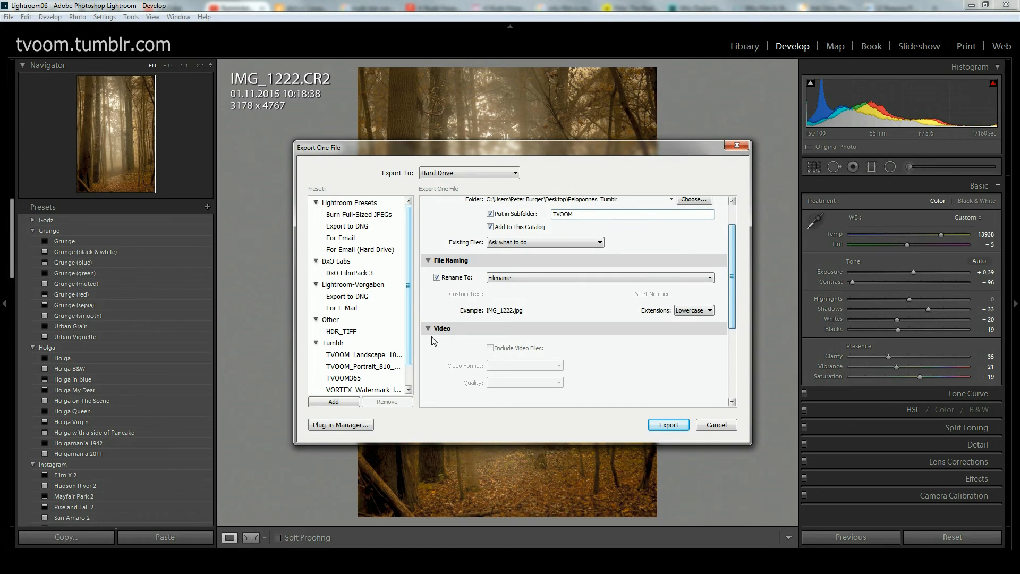
{"action": "left_click", "coordinate": [429, 328]}
Step: Review the available image formats in the file settings and try Original as the format
{"action": "scroll", "coordinate": [553, 313], "scroll_direction": "down", "scroll_amount": 3}
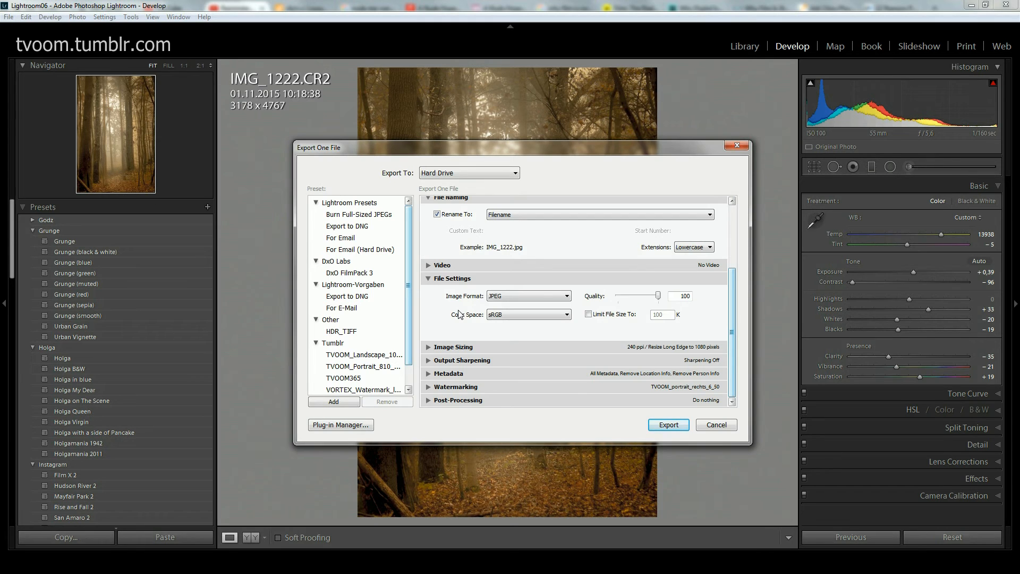
{"action": "left_click", "coordinate": [566, 302]}
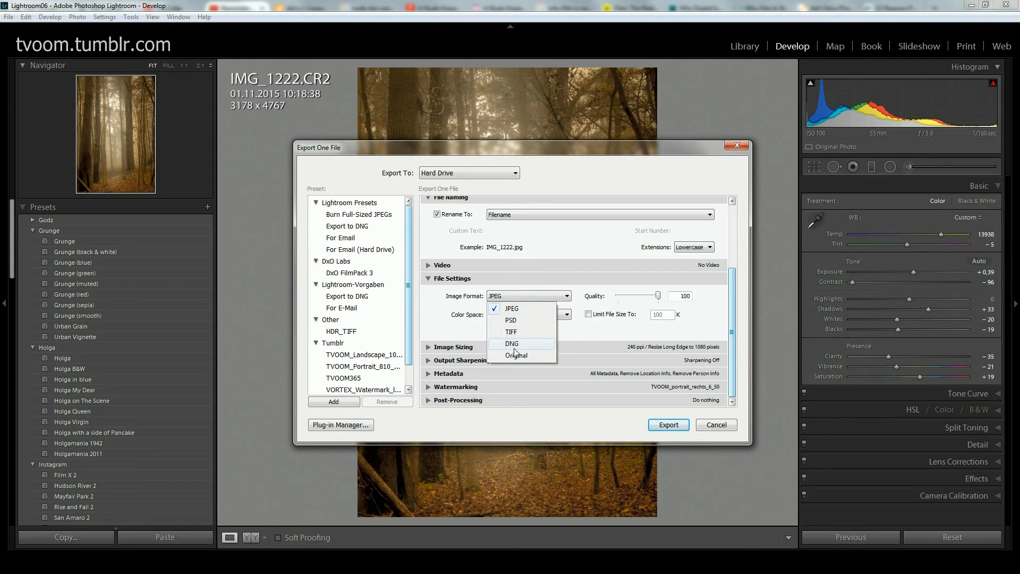
{"action": "left_click", "coordinate": [433, 325]}
{"action": "left_click", "coordinate": [530, 296]}
{"action": "left_click", "coordinate": [518, 355]}
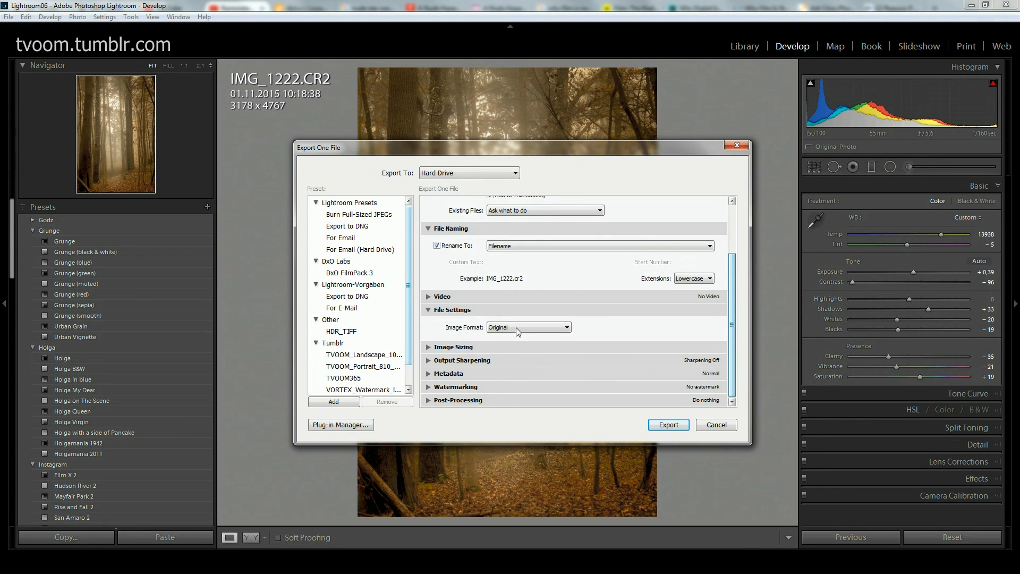
{"action": "scroll", "coordinate": [517, 292], "scroll_direction": "up", "scroll_amount": 3}
{"action": "scroll", "coordinate": [517, 291], "scroll_direction": "down", "scroll_amount": 3}
Step: Expand the image sizing settings and set the image format to JPEG
{"action": "left_click", "coordinate": [428, 347]}
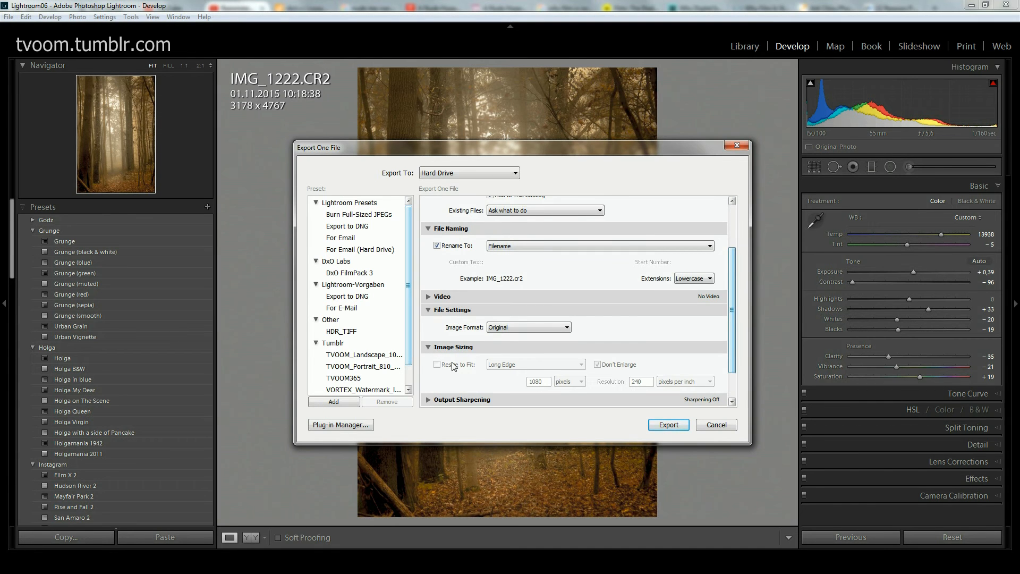
{"action": "left_click", "coordinate": [525, 327]}
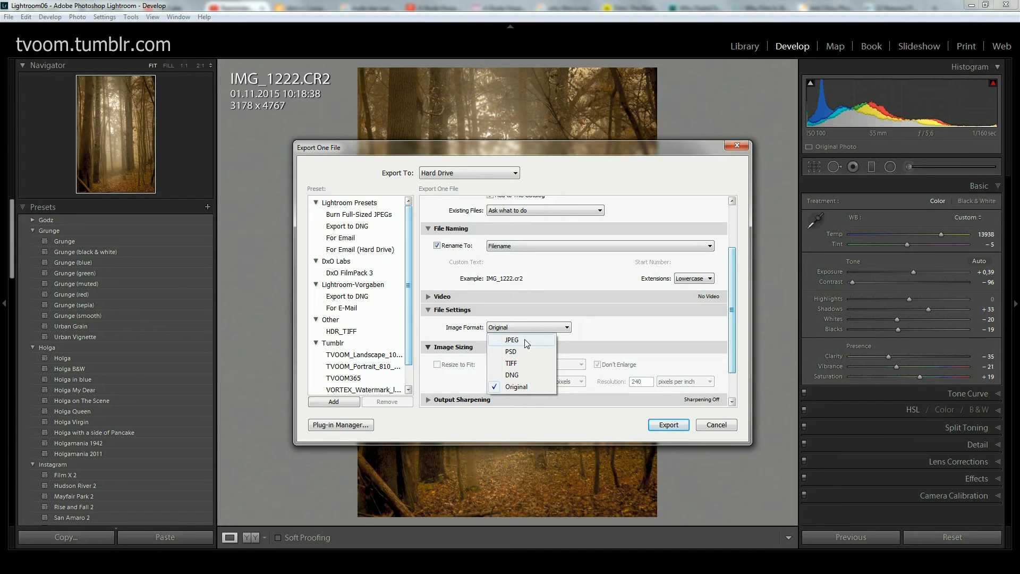
{"action": "left_click", "coordinate": [526, 342]}
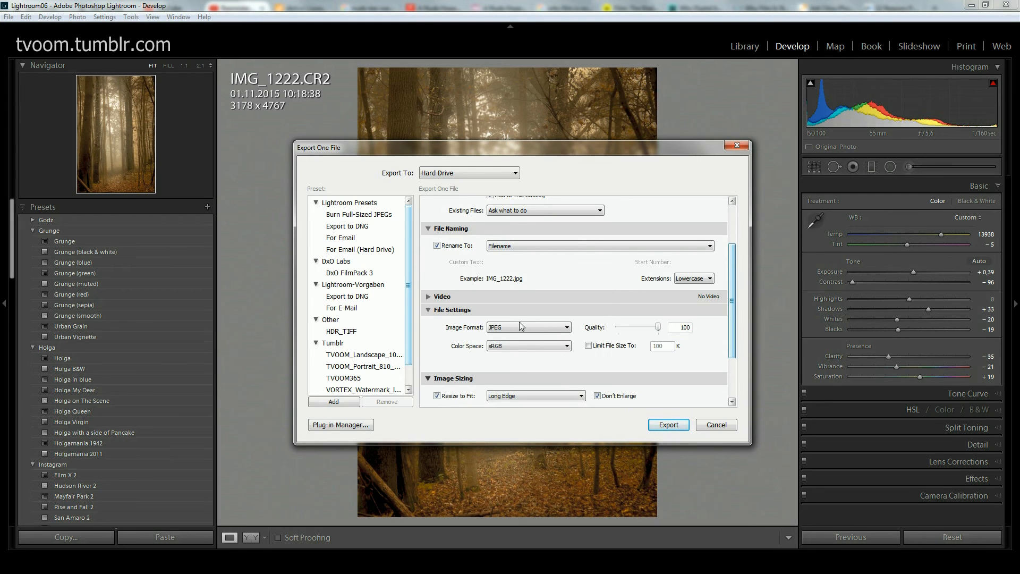
Step: View the other color profiles offered for the color space and cancel without adding any
{"action": "left_click", "coordinate": [521, 346]}
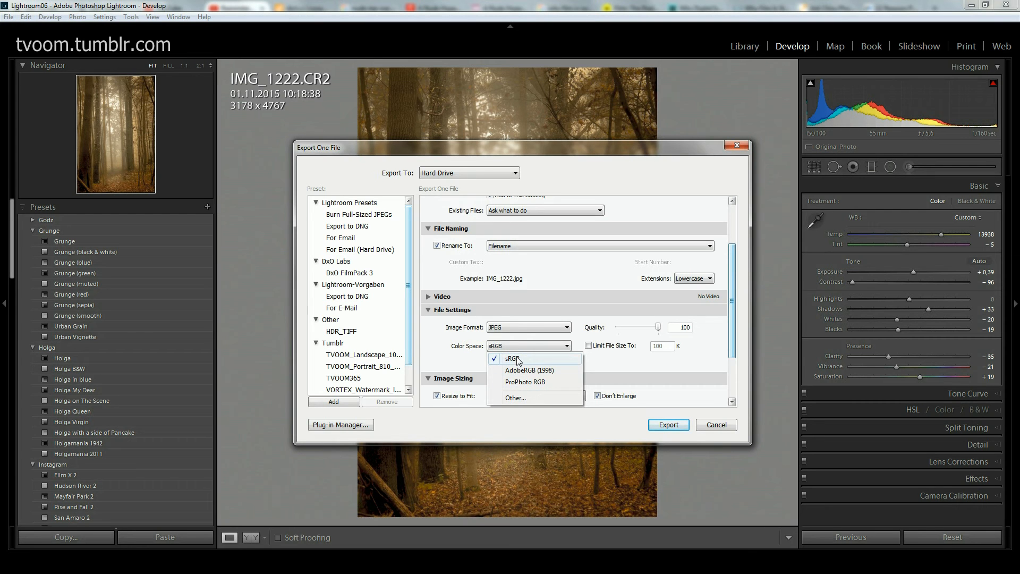
{"action": "left_click", "coordinate": [516, 398]}
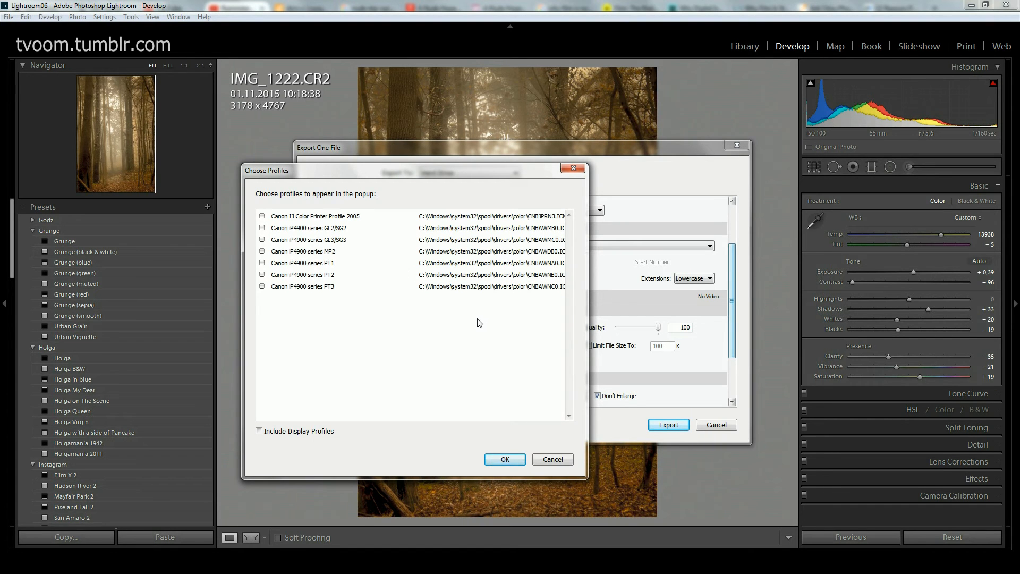
{"action": "left_click", "coordinate": [553, 461]}
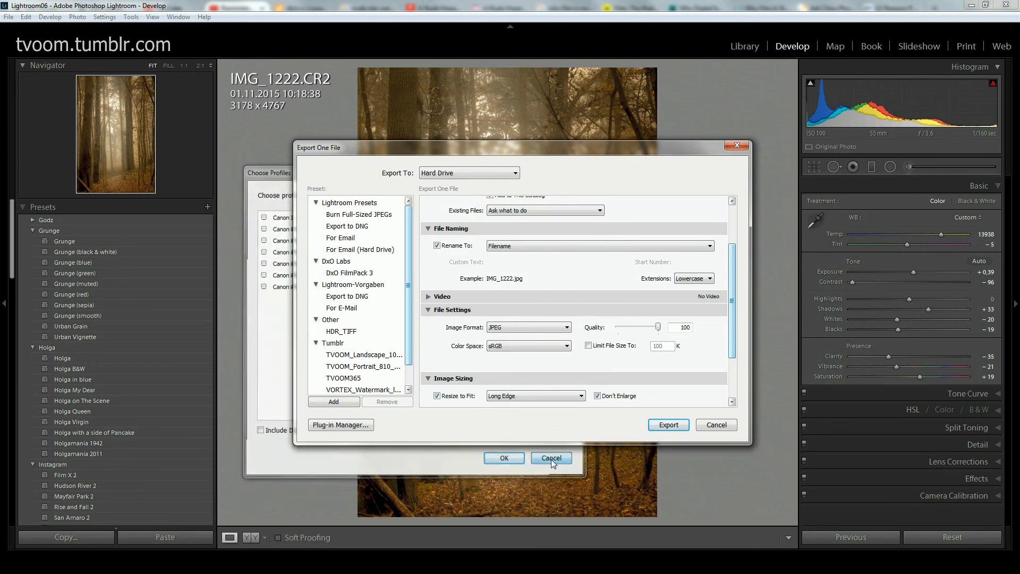
Step: Examine the color space choices sRGB, AdobeRGB (1998) and ProPhoto RGB, keeping sRGB selected
{"action": "left_click", "coordinate": [513, 346]}
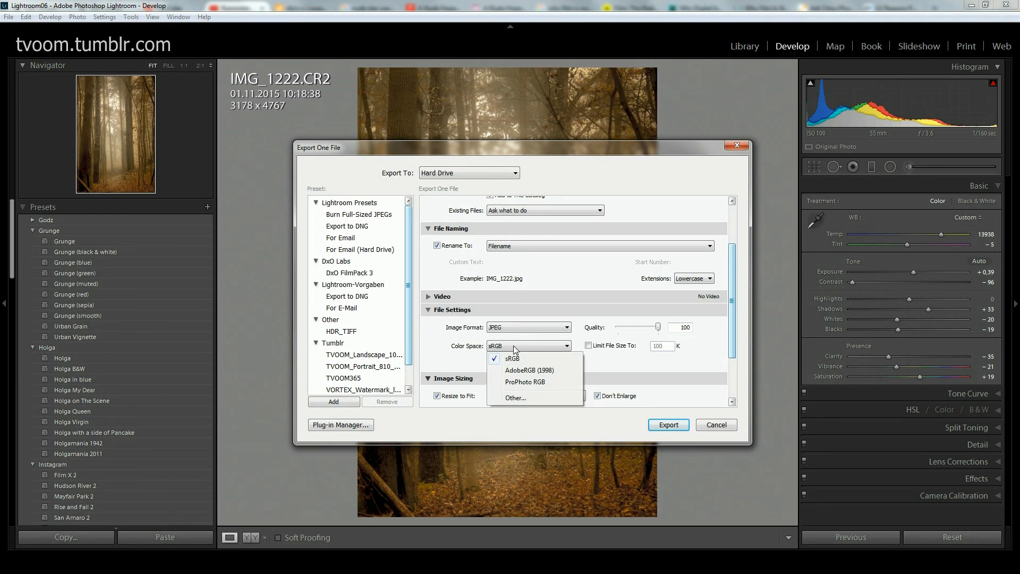
{"action": "left_click", "coordinate": [515, 358]}
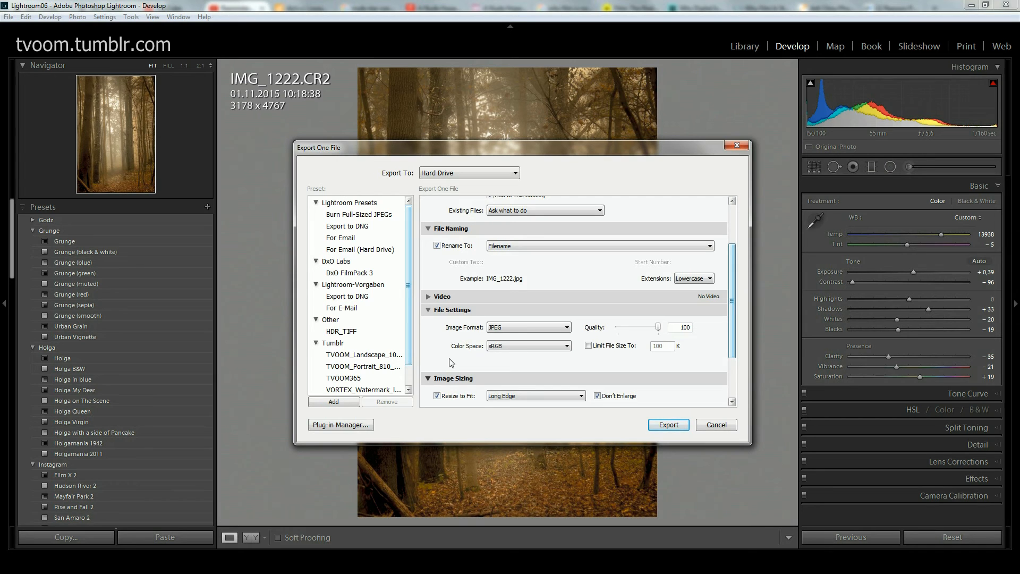
{"action": "left_click", "coordinate": [537, 346]}
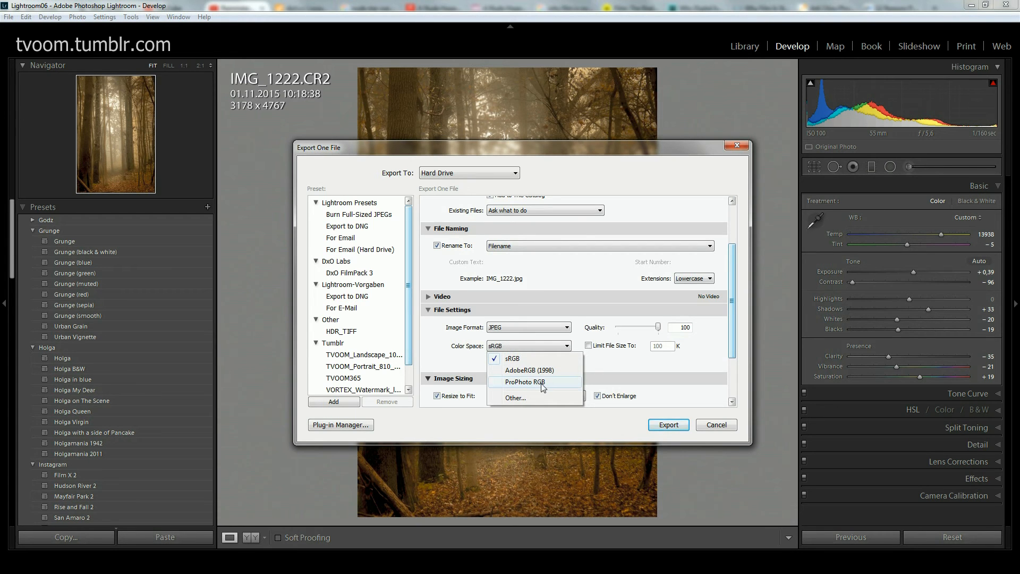
{"action": "left_click", "coordinate": [513, 359]}
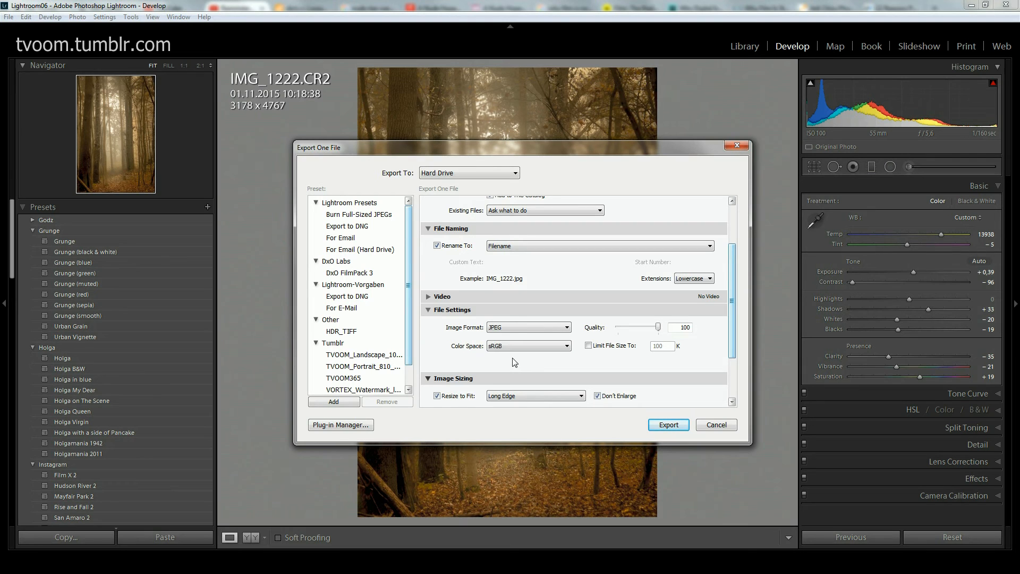
{"action": "left_click", "coordinate": [538, 344]}
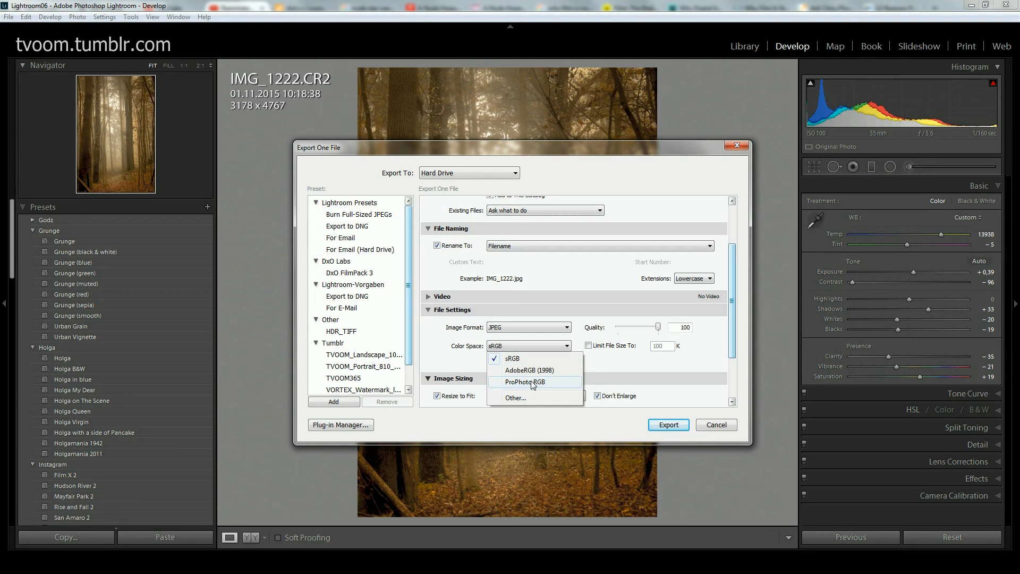
{"action": "left_click", "coordinate": [455, 363]}
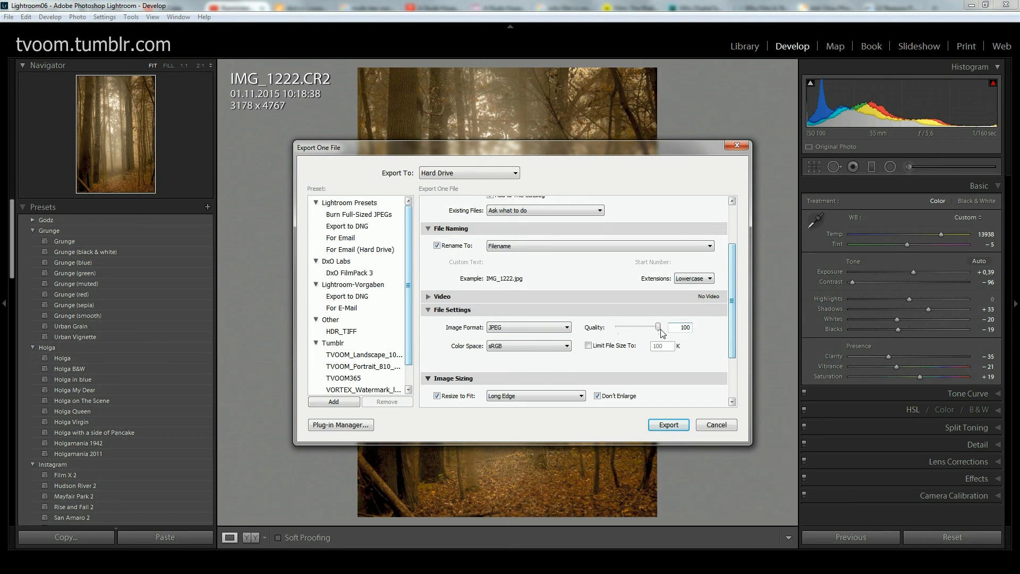
Step: Try PSD, TIFF and DNG as the image format in turn, and return to JPEG
{"action": "left_click", "coordinate": [564, 328]}
{"action": "left_click", "coordinate": [552, 346]}
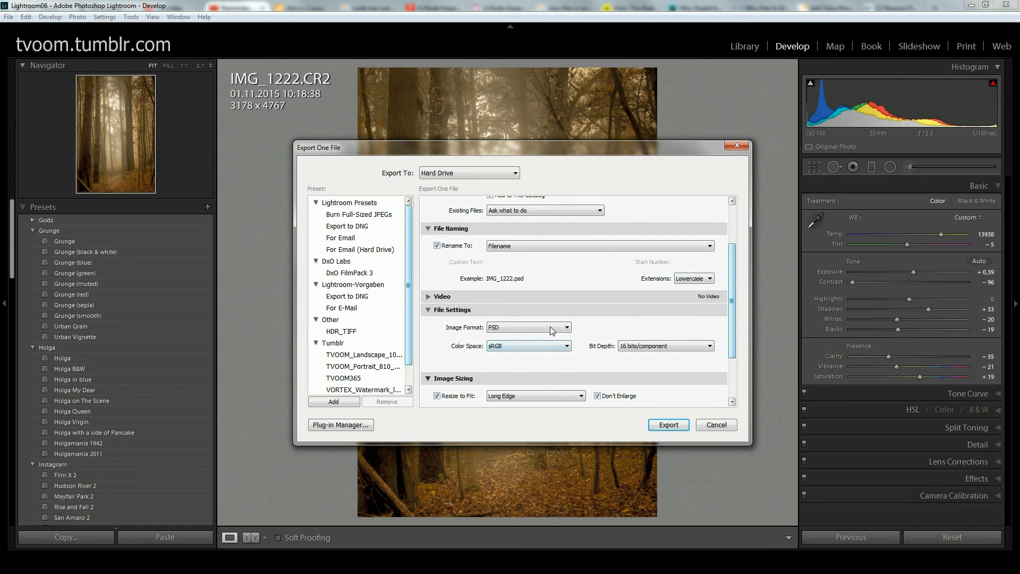
{"action": "left_click", "coordinate": [555, 328]}
{"action": "left_click", "coordinate": [536, 359]}
{"action": "left_click", "coordinate": [549, 328]}
{"action": "left_click", "coordinate": [535, 359]}
{"action": "left_click", "coordinate": [533, 331]}
{"action": "left_click", "coordinate": [532, 359]}
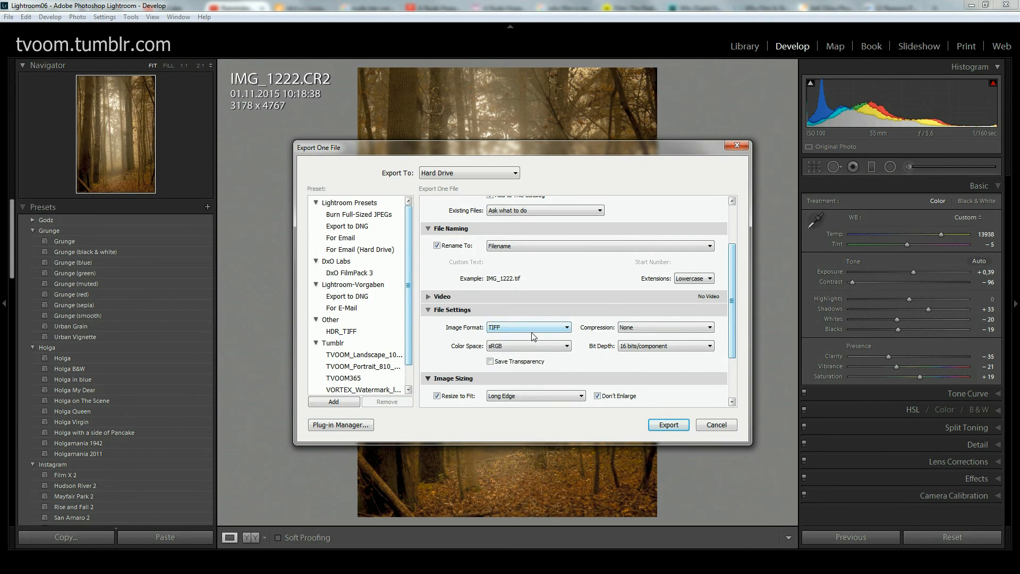
{"action": "left_click", "coordinate": [531, 331]}
{"action": "left_click", "coordinate": [522, 374]}
{"action": "left_click", "coordinate": [528, 330]}
{"action": "left_click", "coordinate": [528, 339]}
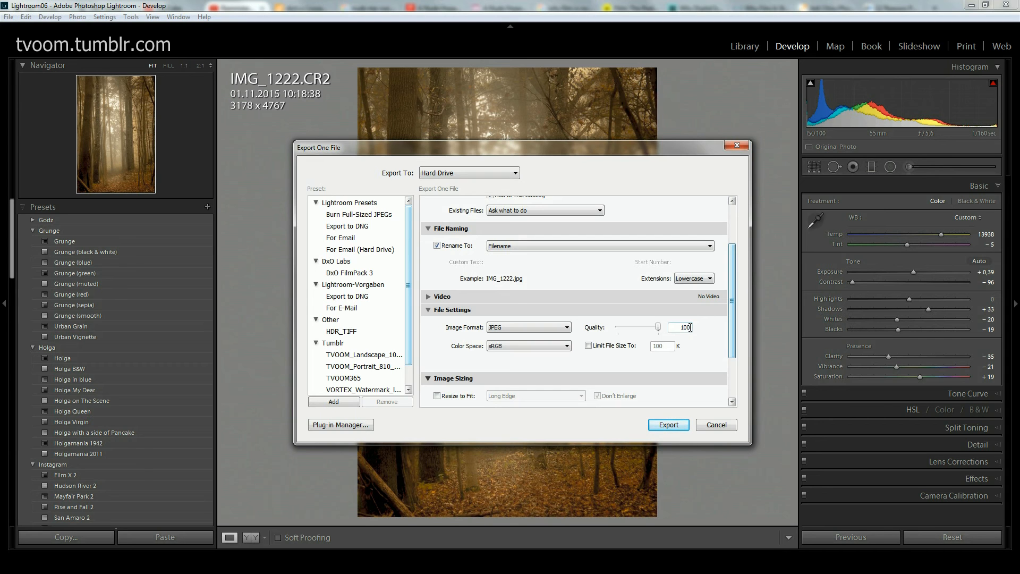
Step: Try a lower JPEG quality and restore the quality to 100
{"action": "double_click", "coordinate": [690, 327]}
{"action": "left_click_drag", "start_coordinate": [658, 327], "coordinate": [649, 332]}
{"action": "mouse_move", "coordinate": [648, 328]}
{"action": "left_mouse_down"}
{"action": "mouse_move", "coordinate": [639, 331]}
{"action": "mouse_move", "coordinate": [665, 328]}
{"action": "left_mouse_up"}
Step: Try limiting the file size with values such as 250 K, restore 100 K, and disable the limit
{"action": "left_click", "coordinate": [614, 349]}
{"action": "double_click", "coordinate": [673, 348]}
{"action": "type", "text": "250"}
{"action": "key", "text": "BackSpace"}
{"action": "key", "text": "BackSpace"}
{"action": "type", "text": "457"}
{"action": "left_click_drag", "start_coordinate": [672, 344], "coordinate": [617, 348]}
{"action": "type", "text": "100"}
{"action": "left_click", "coordinate": [588, 346]}
Step: Collapse the file settings and move the export dialog down to uncover the photo's pixel dimensions
{"action": "left_click", "coordinate": [428, 310]}
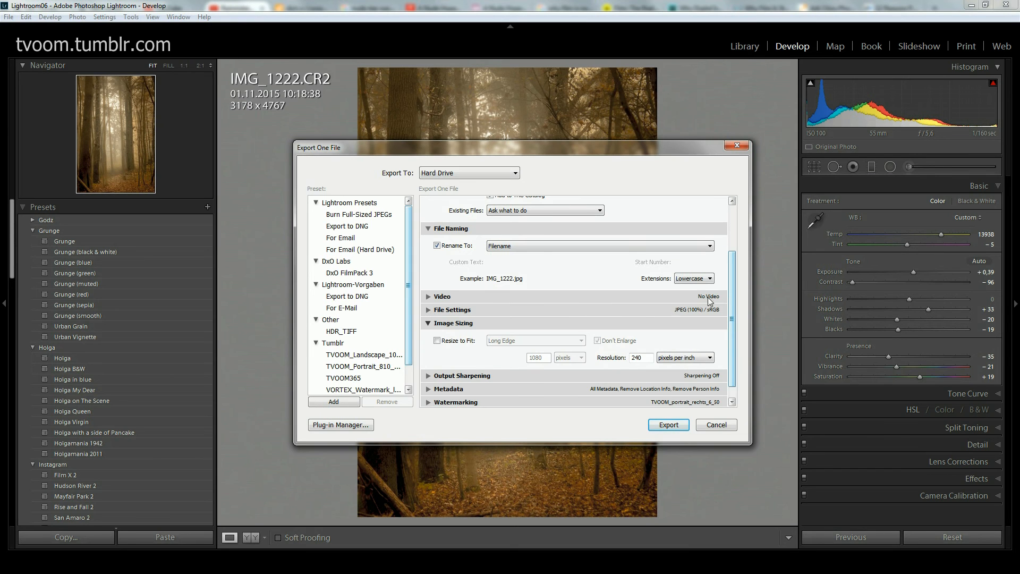
{"action": "left_click_drag", "start_coordinate": [732, 294], "coordinate": [731, 323]}
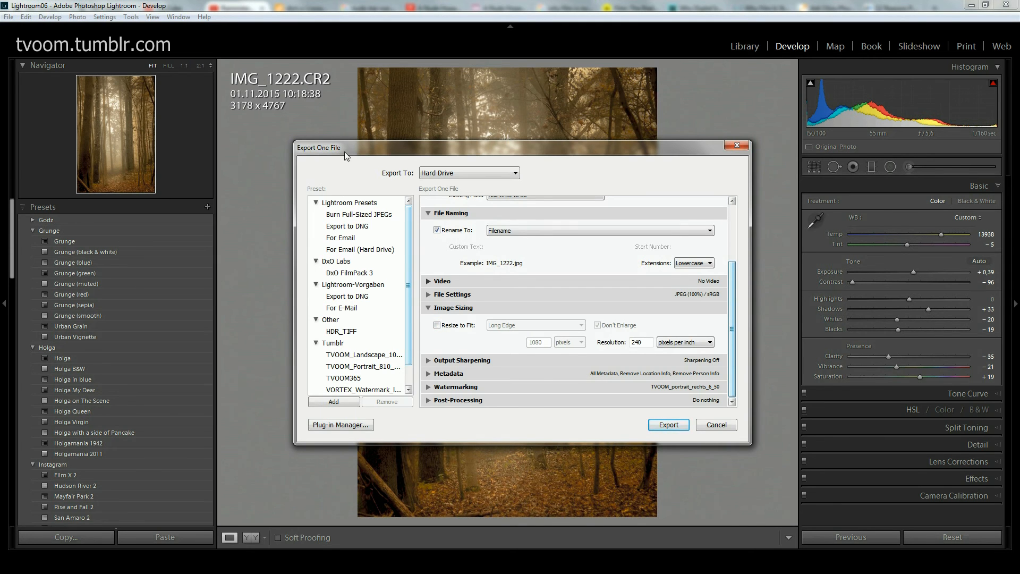
{"action": "left_click_drag", "start_coordinate": [349, 147], "coordinate": [319, 264]}
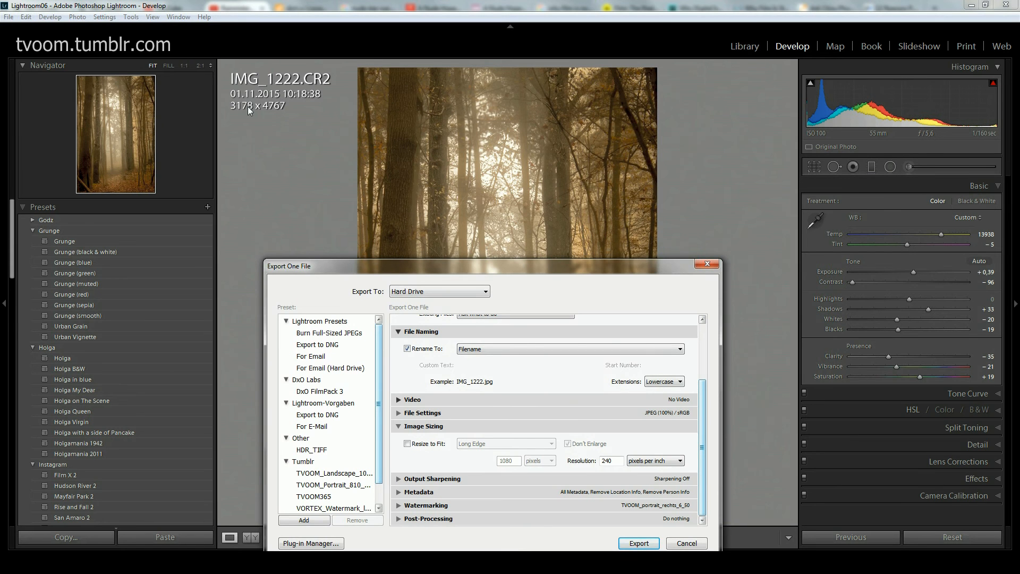
Step: Move the export dialog back up, enable Resize to Fit and choose Width & Height as the resize method
{"action": "left_click_drag", "start_coordinate": [423, 269], "coordinate": [444, 177]}
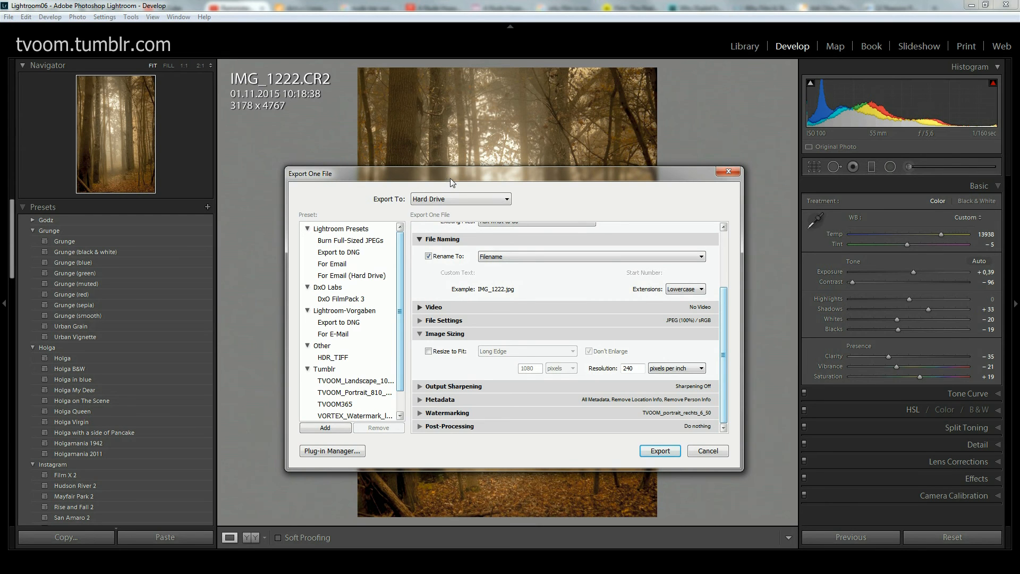
{"action": "left_click_drag", "start_coordinate": [451, 178], "coordinate": [449, 175]}
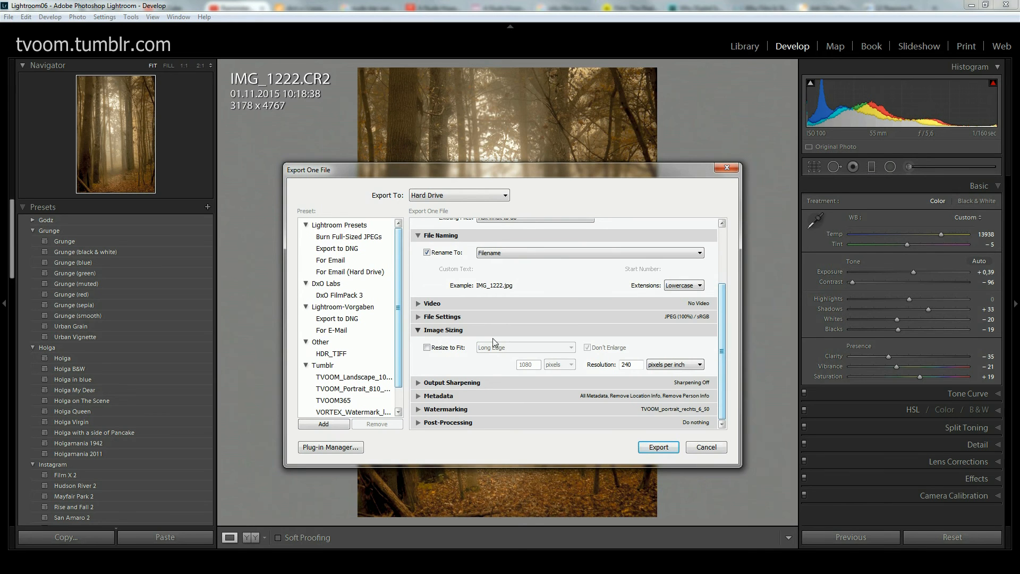
{"action": "left_click", "coordinate": [453, 350]}
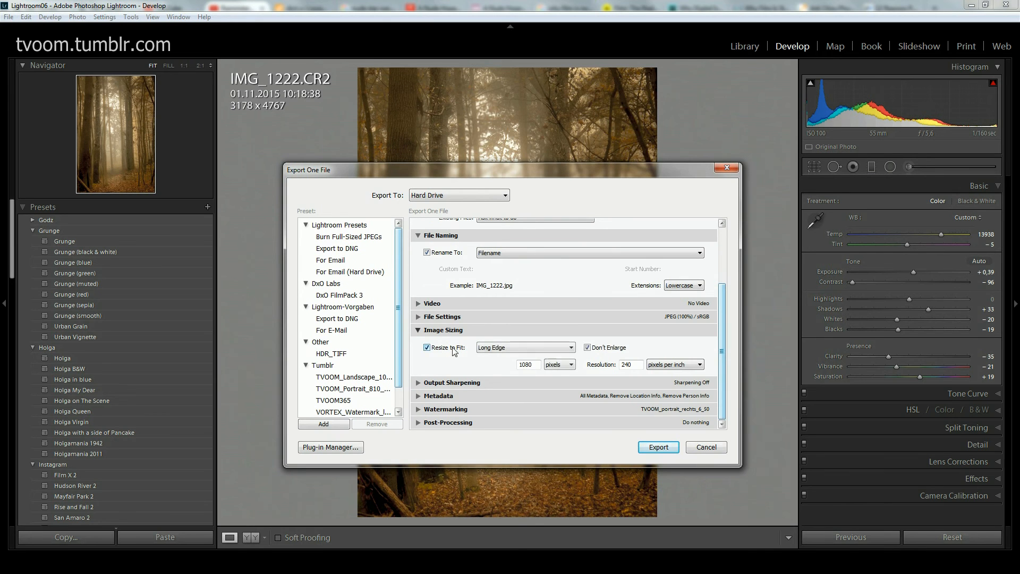
{"action": "left_click", "coordinate": [539, 347]}
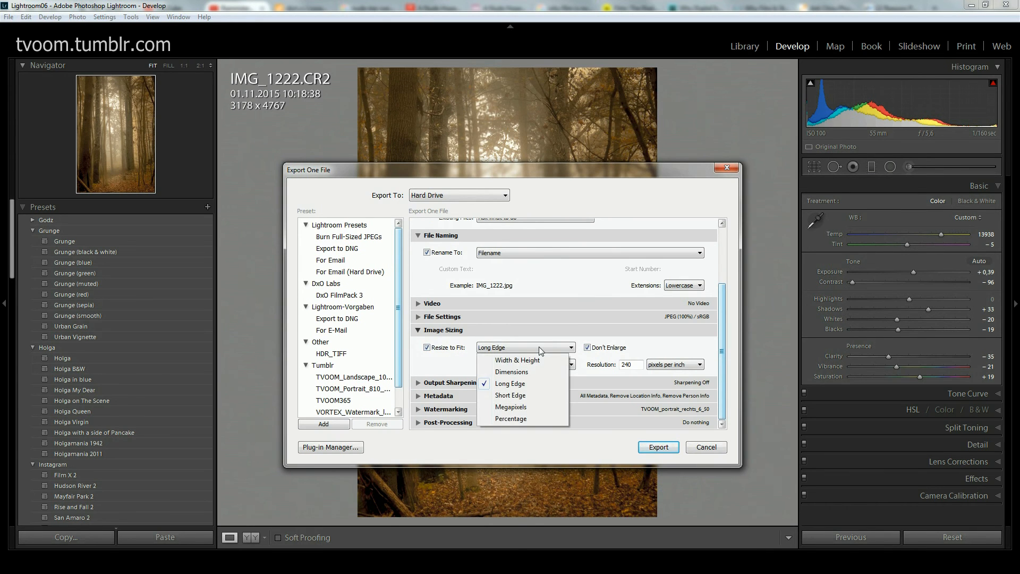
{"action": "left_click", "coordinate": [527, 360]}
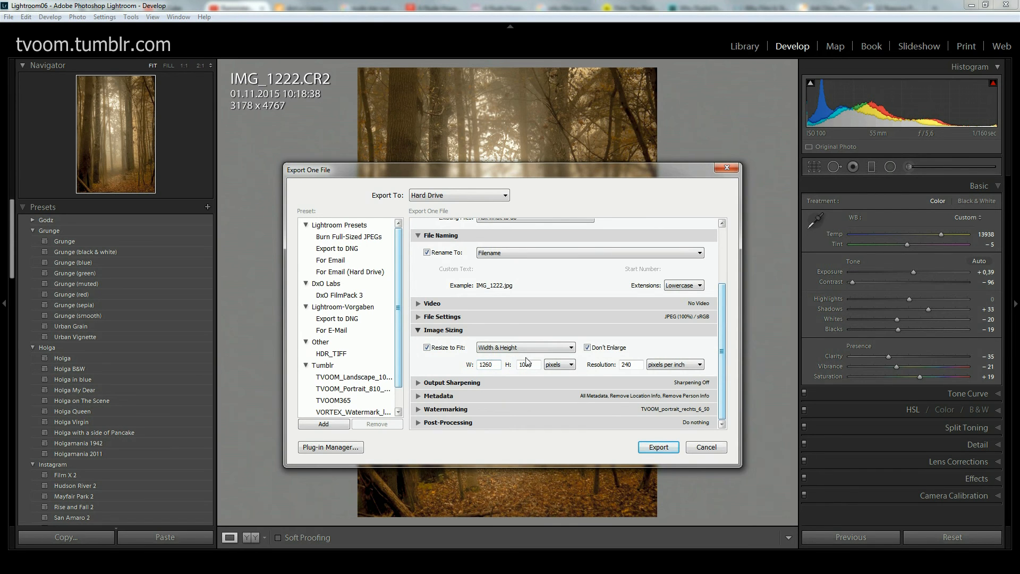
Step: Try inches and centimetres as the unit for the image width and height, and return to pixels
{"action": "left_click", "coordinate": [571, 367]}
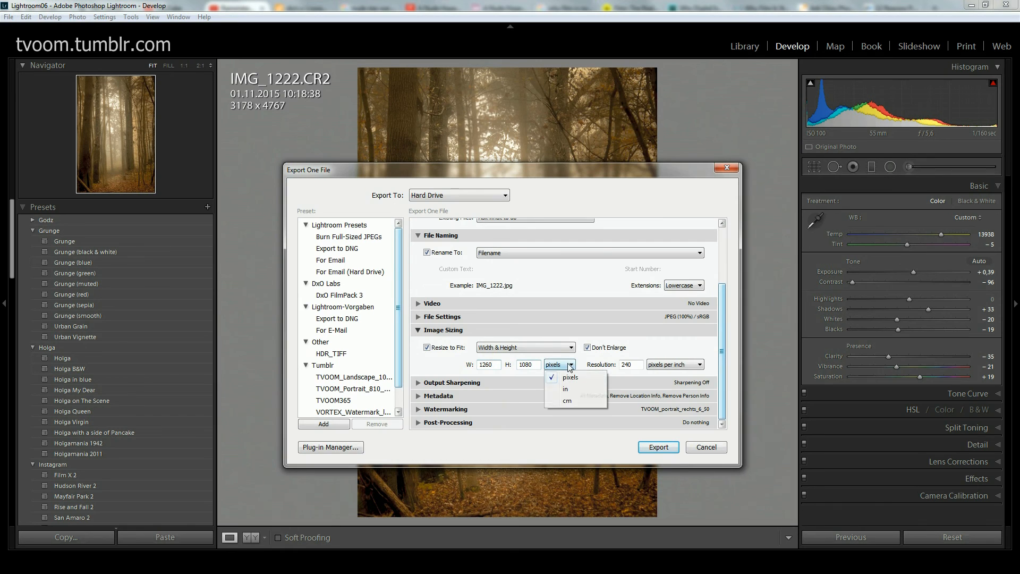
{"action": "left_click", "coordinate": [569, 390]}
{"action": "left_click", "coordinate": [565, 335]}
{"action": "left_click", "coordinate": [566, 335]}
{"action": "left_click", "coordinate": [568, 338]}
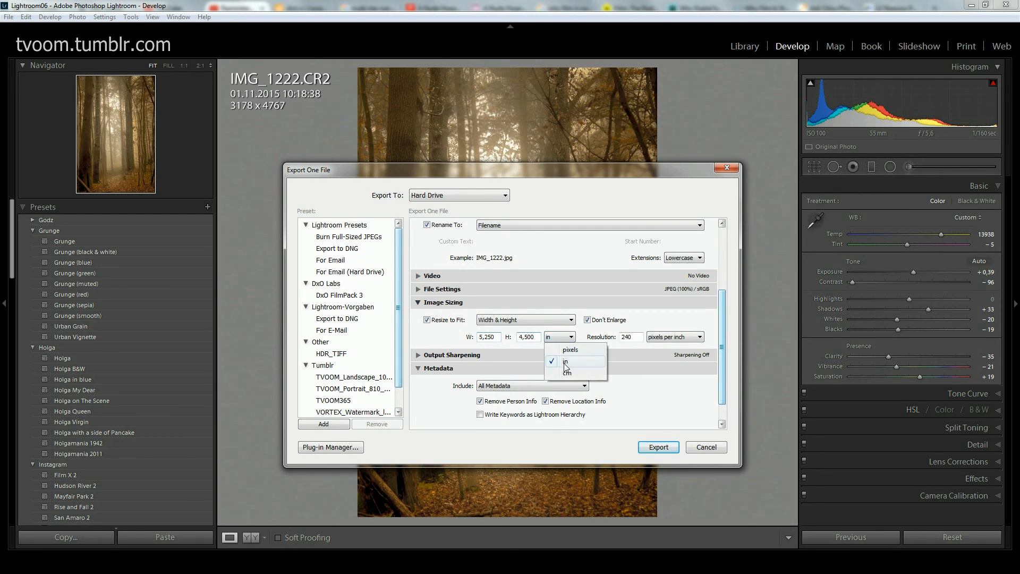
{"action": "left_click", "coordinate": [570, 374]}
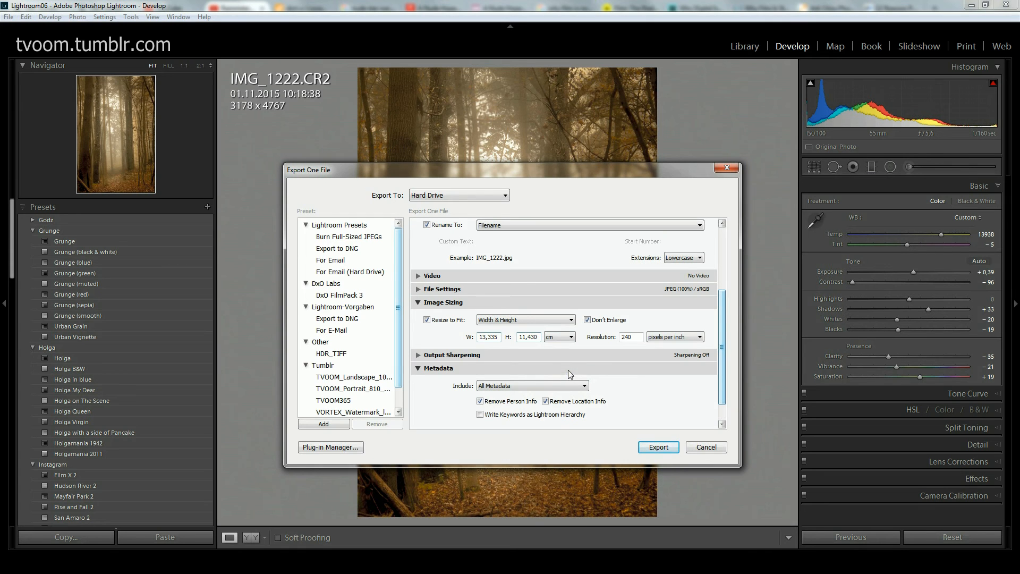
{"action": "left_click", "coordinate": [568, 338]}
{"action": "left_click", "coordinate": [566, 350]}
Step: Try Dimensions and Width & Height as the resize method, and switch to Long Edge
{"action": "left_click", "coordinate": [509, 325]}
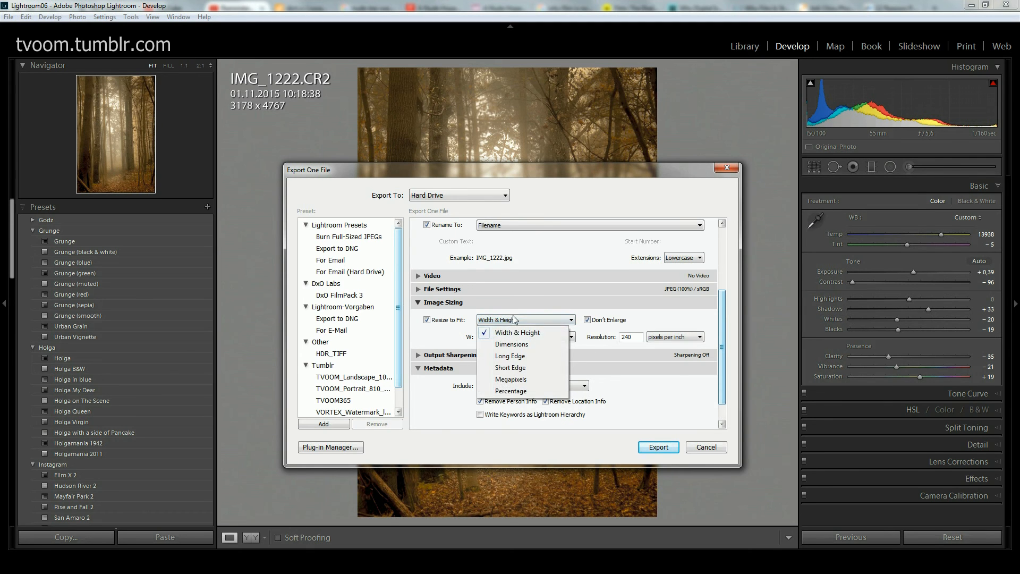
{"action": "left_click", "coordinate": [515, 345]}
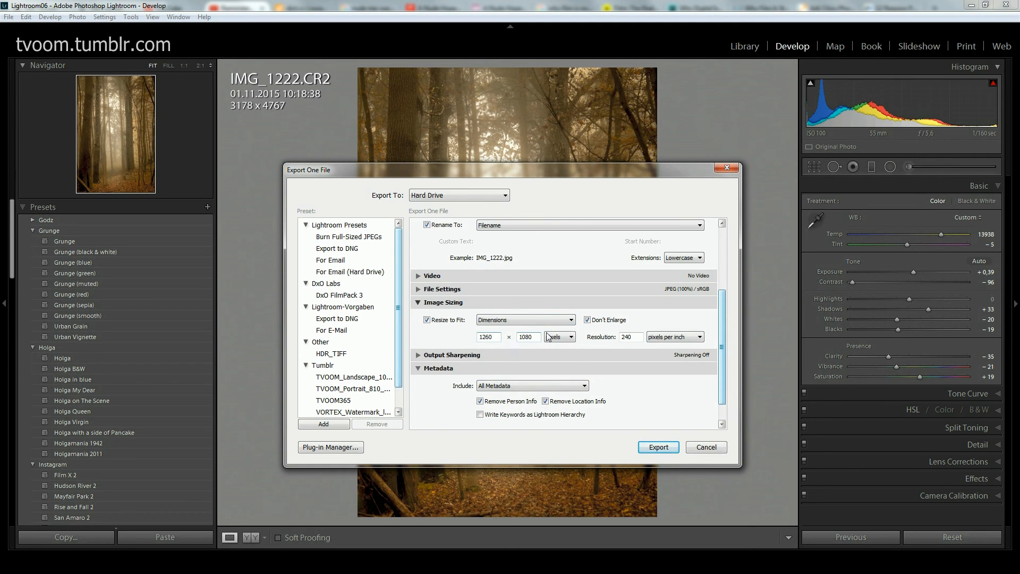
{"action": "left_click", "coordinate": [568, 339]}
{"action": "left_click", "coordinate": [568, 339]}
{"action": "left_click", "coordinate": [530, 317]}
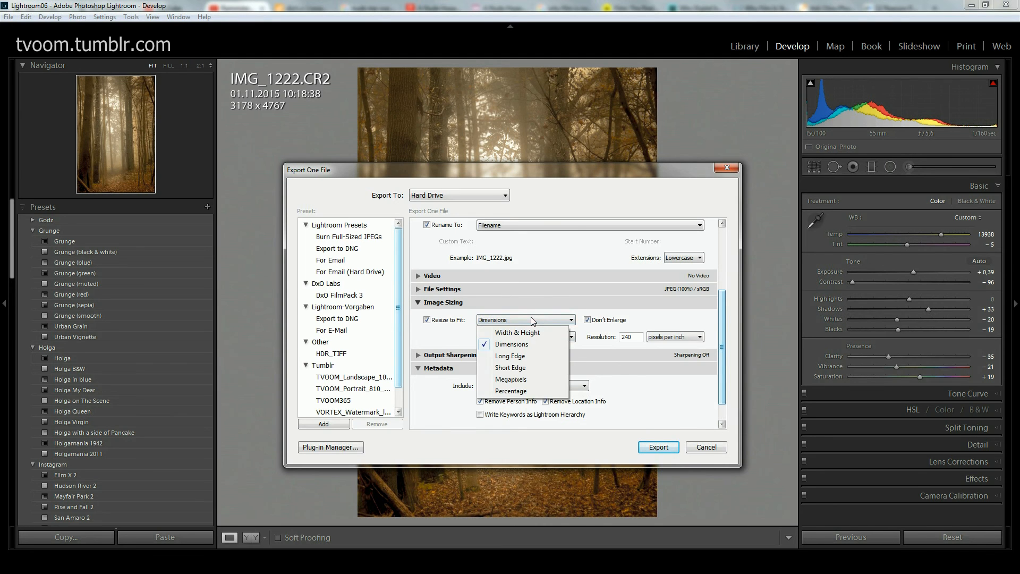
{"action": "left_click", "coordinate": [531, 333]}
{"action": "left_click", "coordinate": [523, 321]}
{"action": "left_click", "coordinate": [523, 321]}
{"action": "left_click", "coordinate": [523, 321]}
{"action": "left_click", "coordinate": [518, 344]}
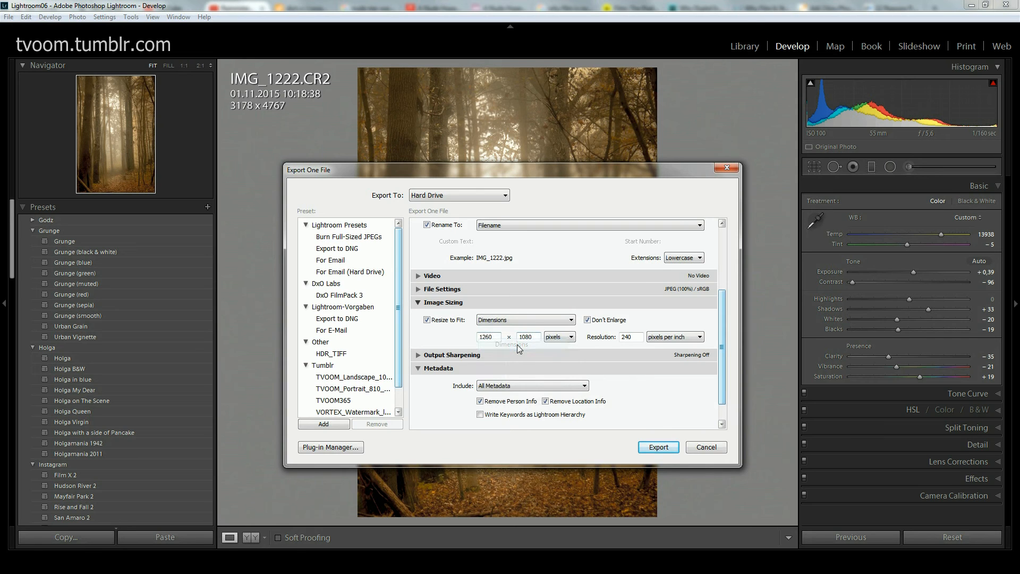
{"action": "left_click", "coordinate": [524, 321]}
{"action": "left_click", "coordinate": [524, 321]}
{"action": "left_click", "coordinate": [525, 323]}
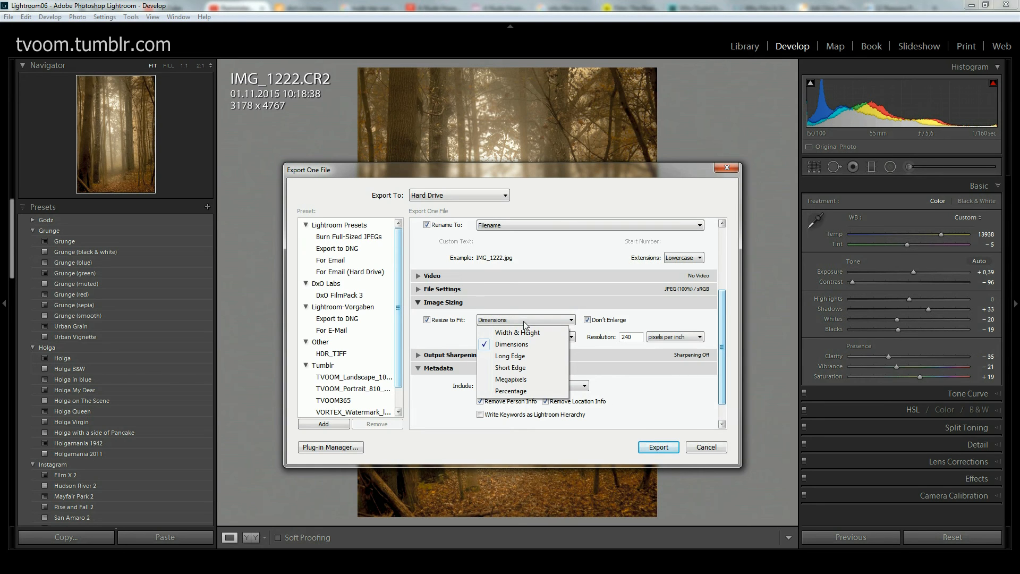
{"action": "left_click", "coordinate": [521, 357]}
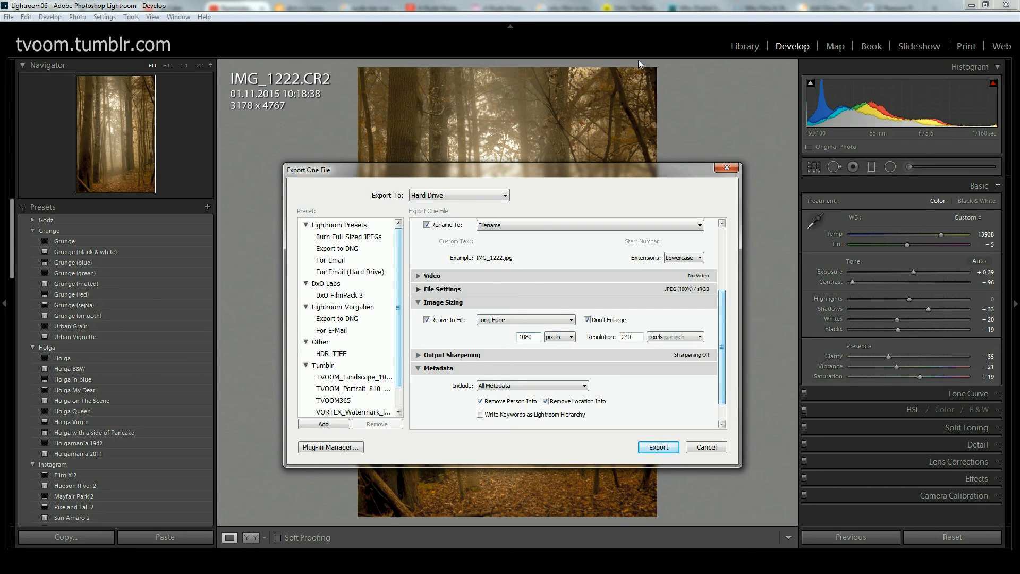
Step: Try Short Edge, Megapixels and a lower Percentage as the resize method, and return to Long Edge
{"action": "left_click", "coordinate": [530, 320]}
{"action": "left_click", "coordinate": [522, 370]}
{"action": "left_click", "coordinate": [525, 320]}
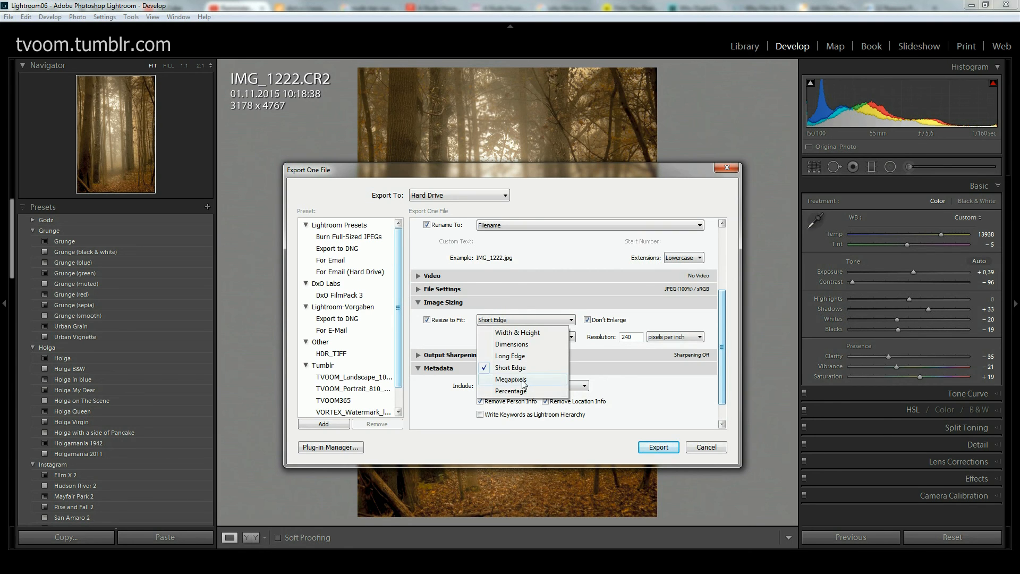
{"action": "left_click", "coordinate": [523, 380]}
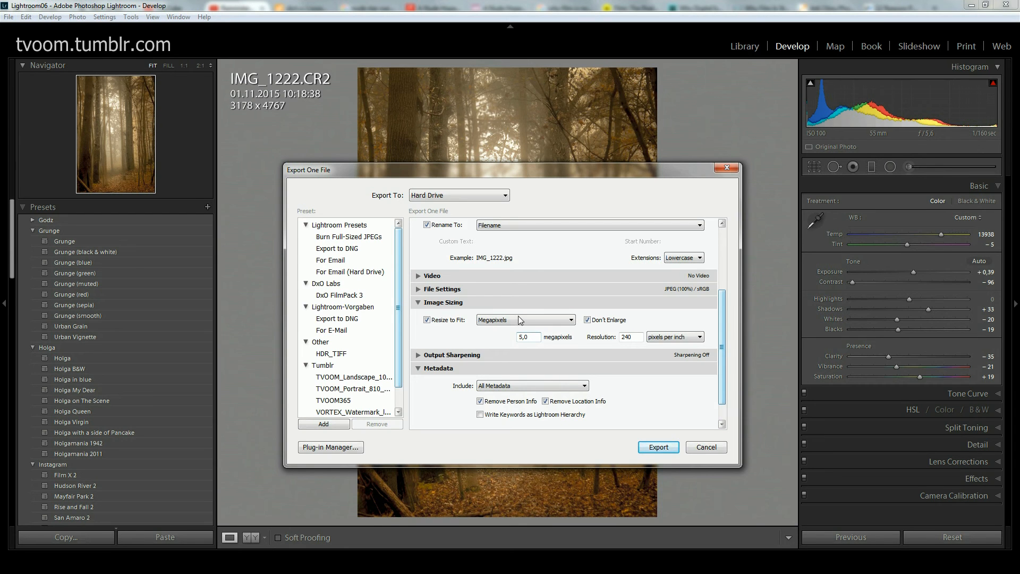
{"action": "left_click", "coordinate": [521, 318]}
{"action": "left_click", "coordinate": [513, 392]}
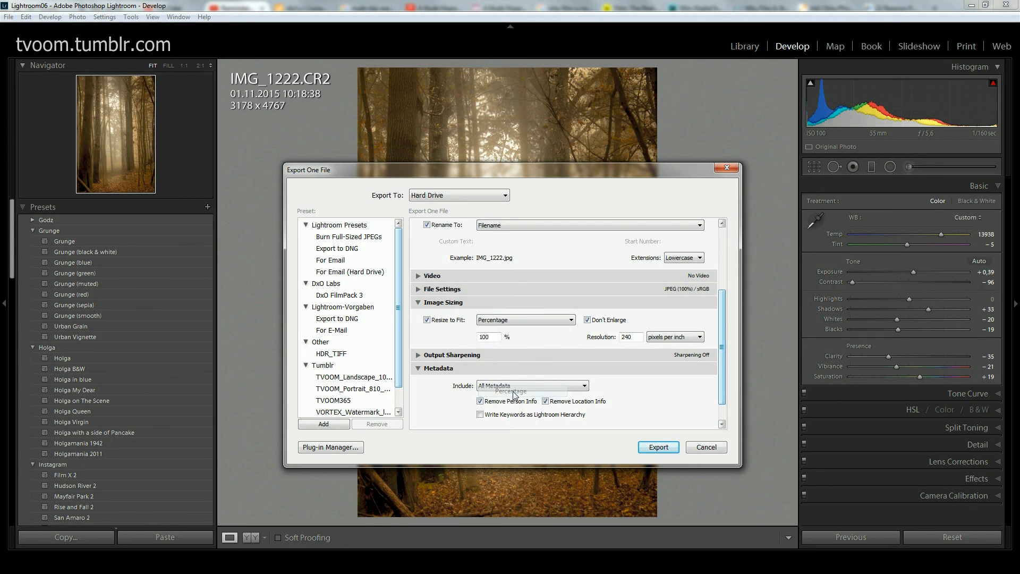
{"action": "double_click", "coordinate": [494, 338]}
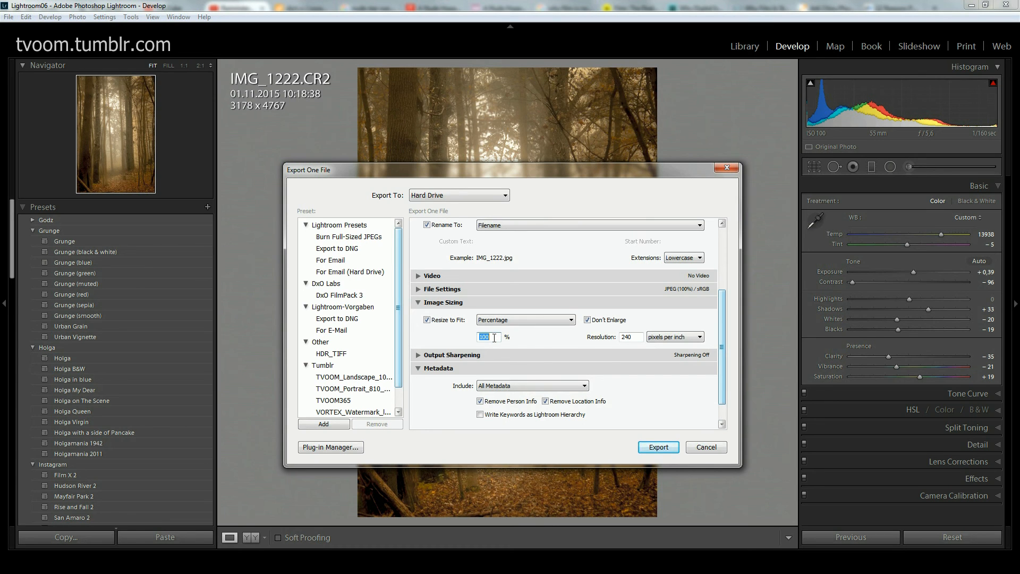
{"action": "type", "text": "5"}
{"action": "left_click", "coordinate": [512, 321]}
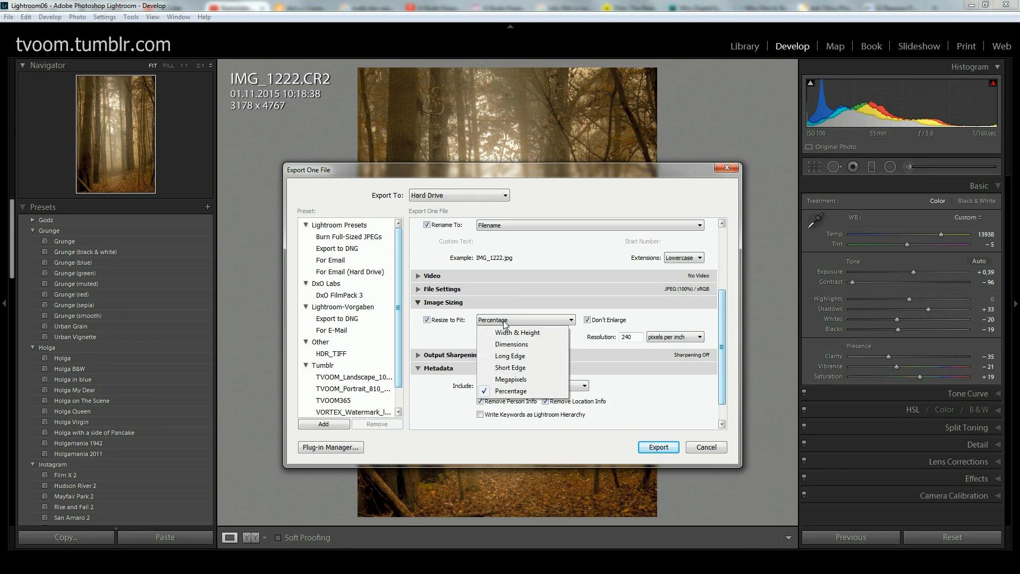
{"action": "left_click", "coordinate": [519, 356]}
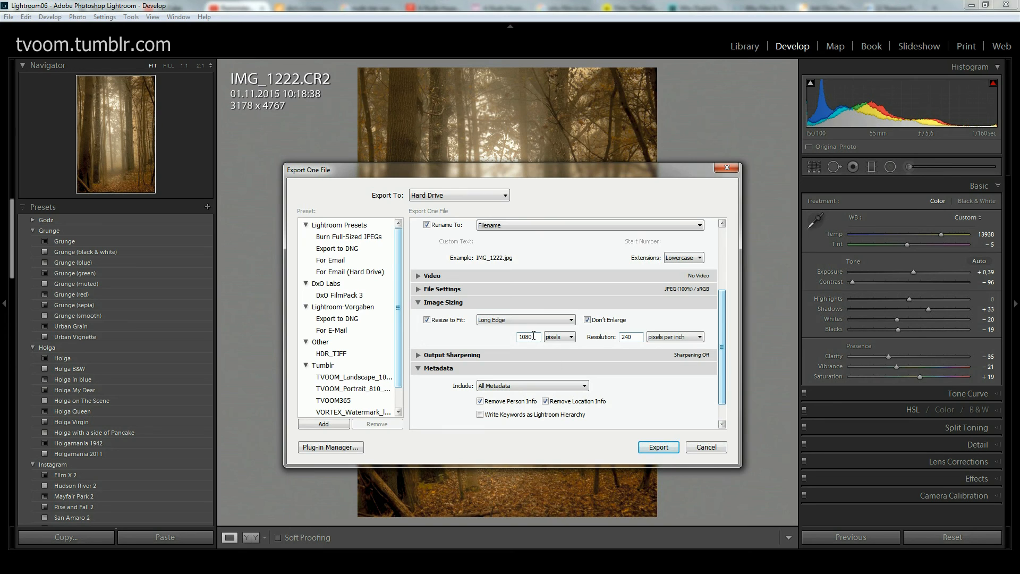
Step: Look through the available units for the resolution and the long edge size
{"action": "left_click", "coordinate": [665, 338]}
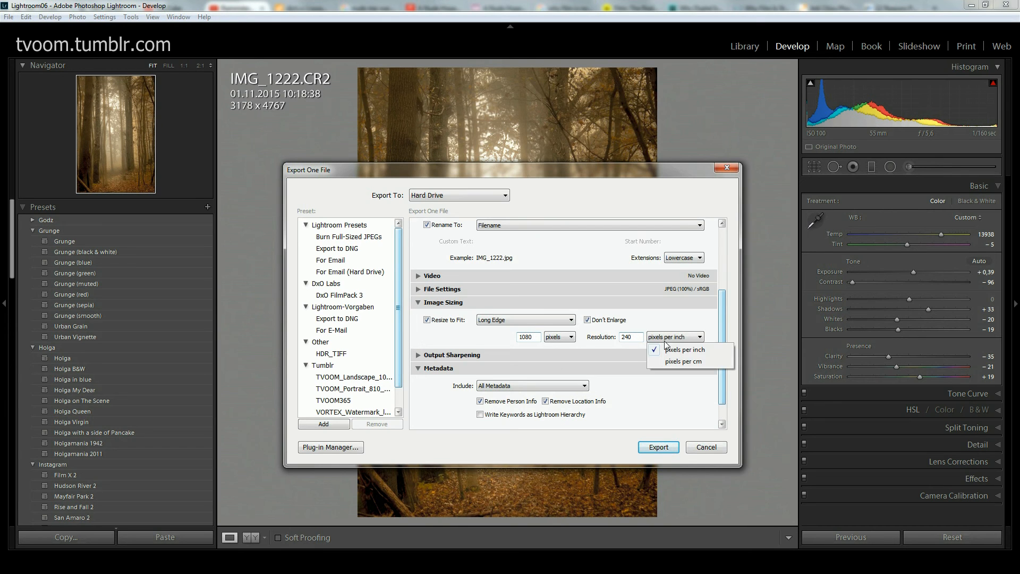
{"action": "left_click", "coordinate": [674, 322]}
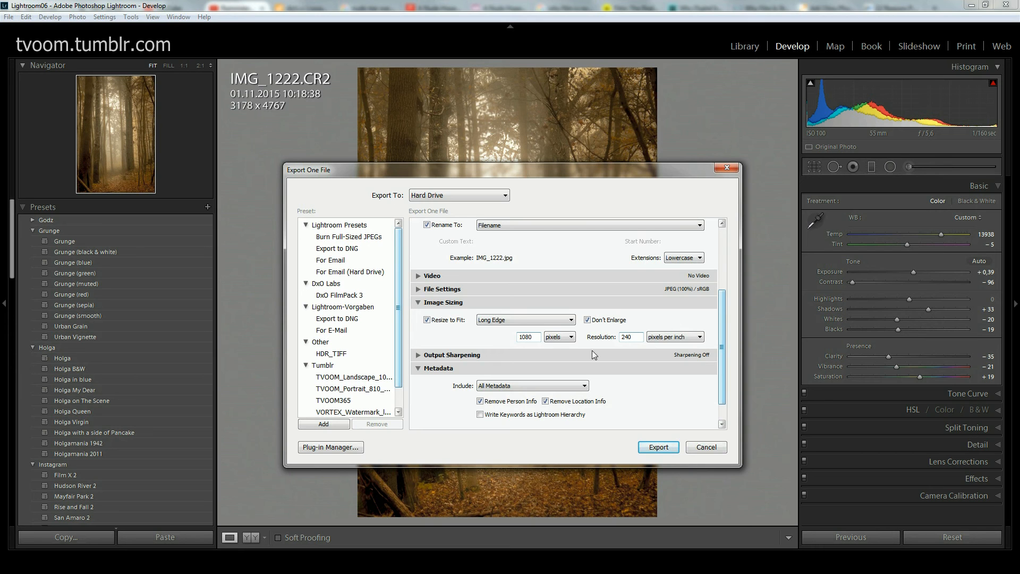
{"action": "left_click", "coordinate": [571, 338]}
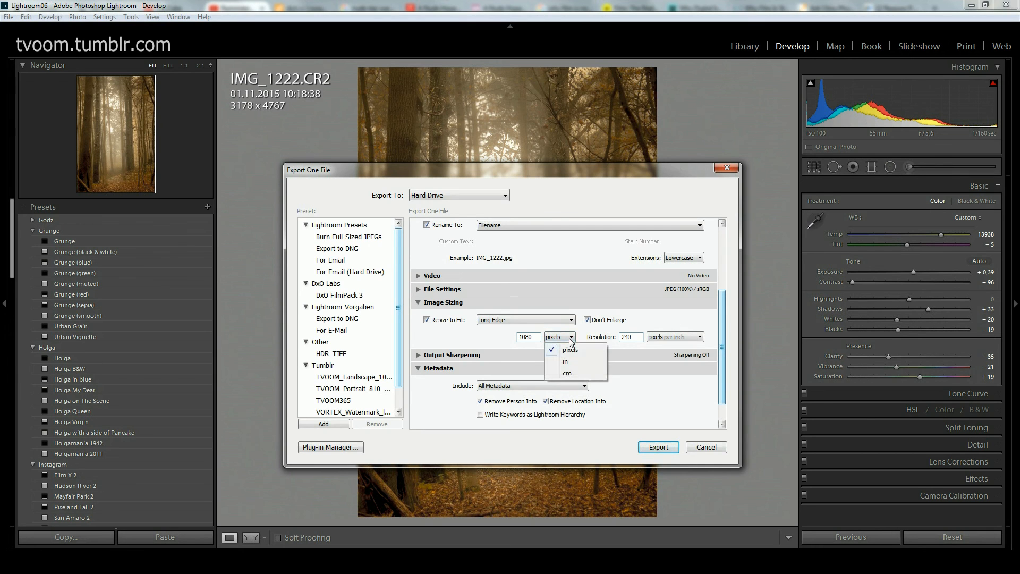
Step: Resize by Width & Height in centimetres and set the width to 10 cm
{"action": "left_click", "coordinate": [557, 321]}
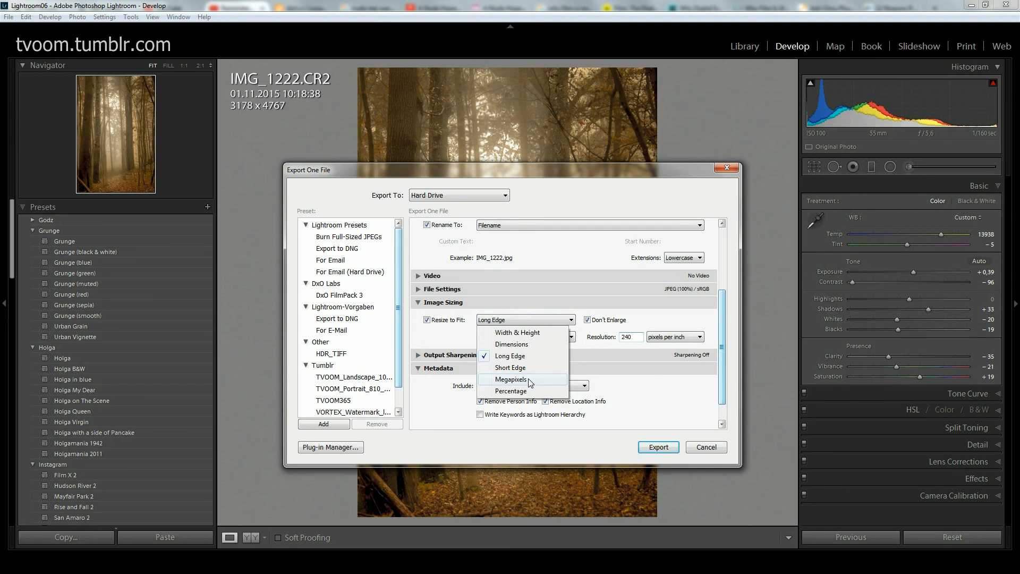
{"action": "left_click", "coordinate": [525, 333]}
{"action": "left_click", "coordinate": [569, 338]}
{"action": "left_click", "coordinate": [567, 373]}
{"action": "double_click", "coordinate": [489, 336]}
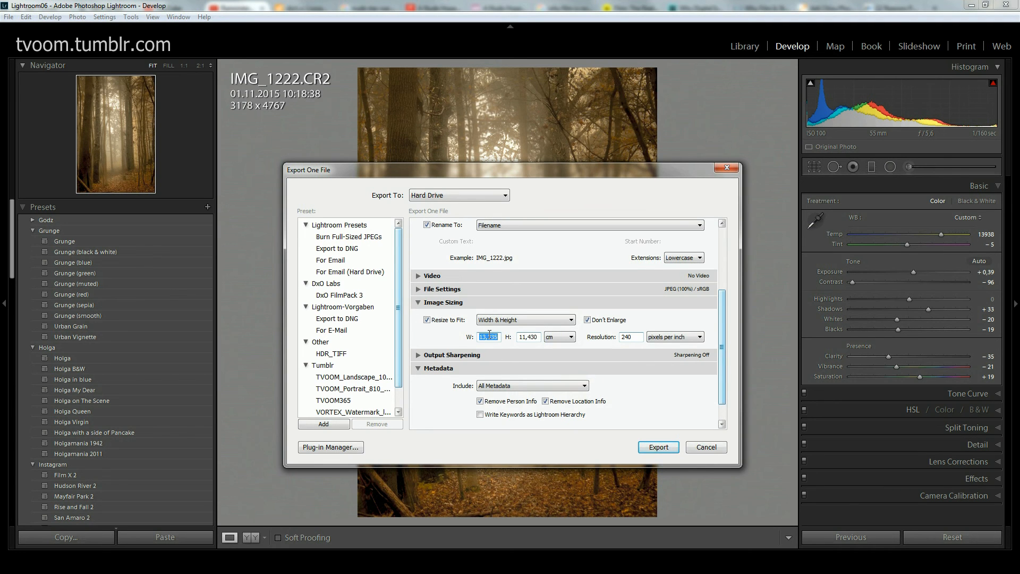
{"action": "key", "text": "Right"}
{"action": "key", "text": "BackSpace"}
{"action": "key", "text": "BackSpace"}
{"action": "key", "text": "BackSpace"}
{"action": "key", "text": "BackSpace"}
{"action": "key", "text": "BackSpace"}
{"action": "type", "text": "10"}
{"action": "key", "text": "Tab"}
Step: Set the resolution to 300, try pixels per cm, and restore 300 pixels per inch
{"action": "left_click", "coordinate": [634, 334]}
{"action": "type", "text": "300"}
{"action": "left_click", "coordinate": [663, 337]}
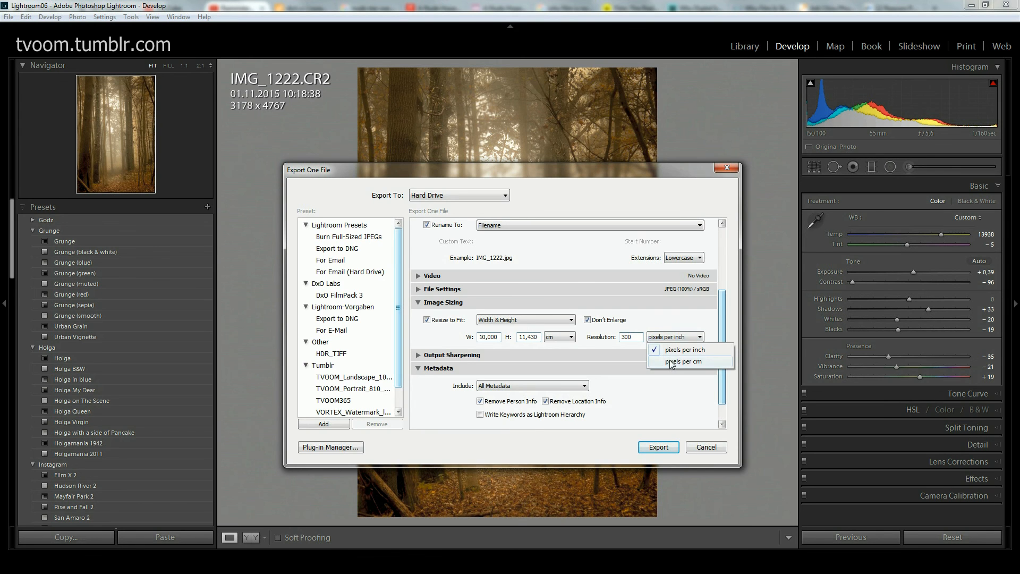
{"action": "left_click", "coordinate": [669, 361]}
{"action": "left_click", "coordinate": [670, 337]}
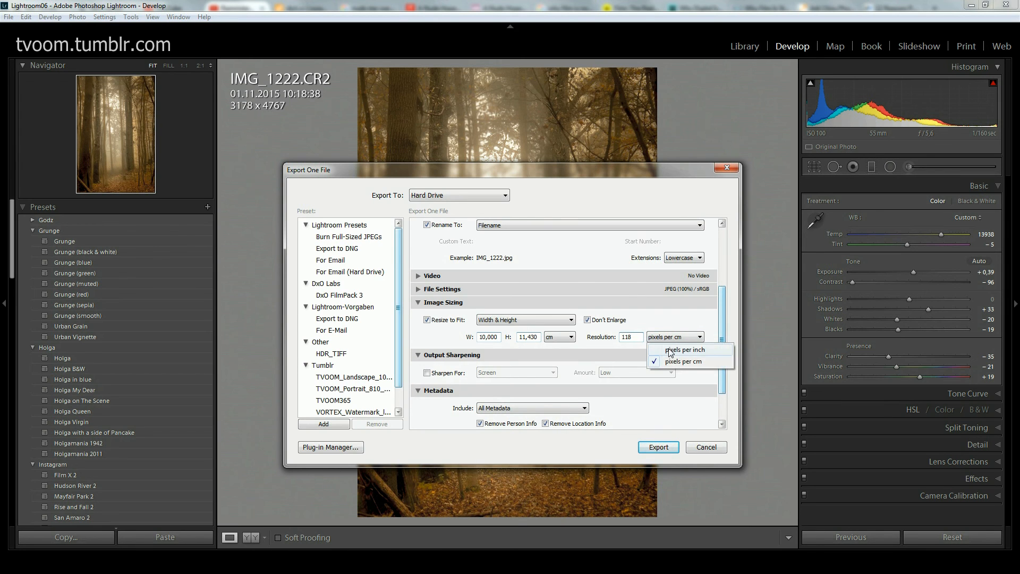
{"action": "left_click", "coordinate": [669, 350]}
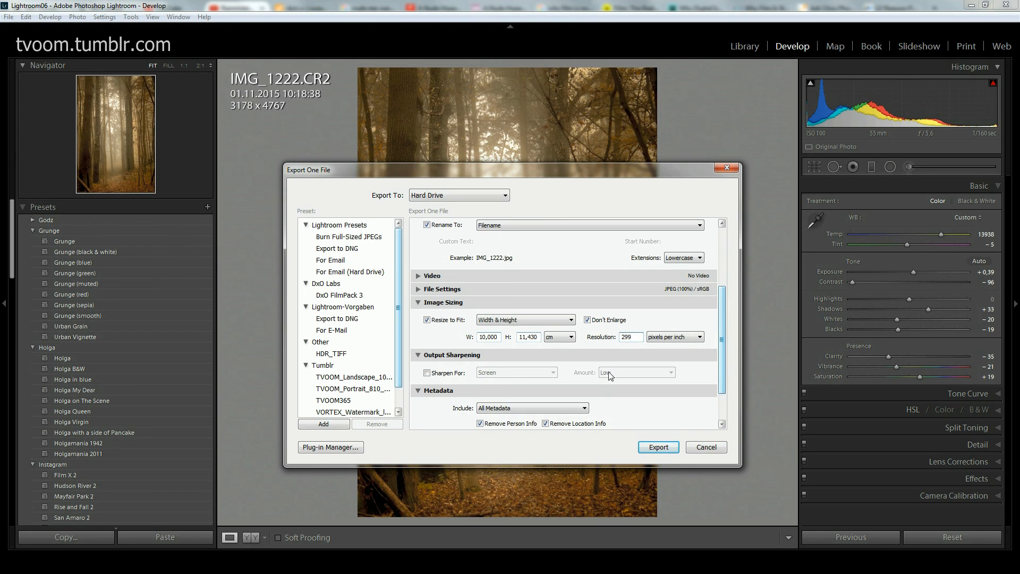
{"action": "double_click", "coordinate": [638, 337]}
{"action": "type", "text": "300"}
Step: Disable Don't Enlarge and resize the image to a long edge of 1080 pixels
{"action": "left_click", "coordinate": [614, 323]}
{"action": "left_click", "coordinate": [523, 320]}
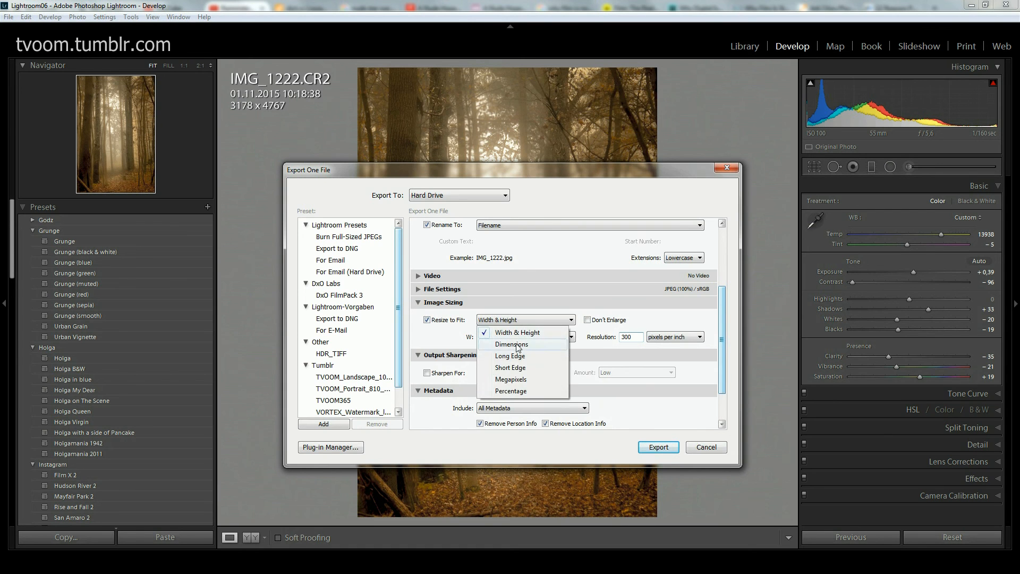
{"action": "left_click", "coordinate": [520, 362]}
{"action": "left_click", "coordinate": [558, 337]}
{"action": "left_click", "coordinate": [553, 347]}
{"action": "double_click", "coordinate": [526, 336]}
{"action": "type", "text": "1080"}
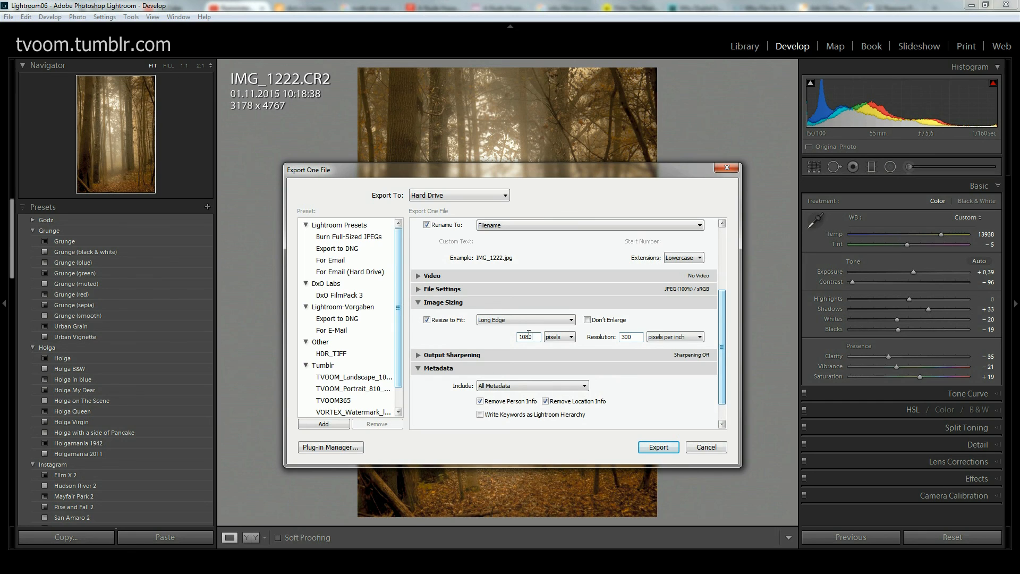
Step: Enable output sharpening for Screen, try the Standard amount, and set the amount to High
{"action": "left_click", "coordinate": [430, 356]}
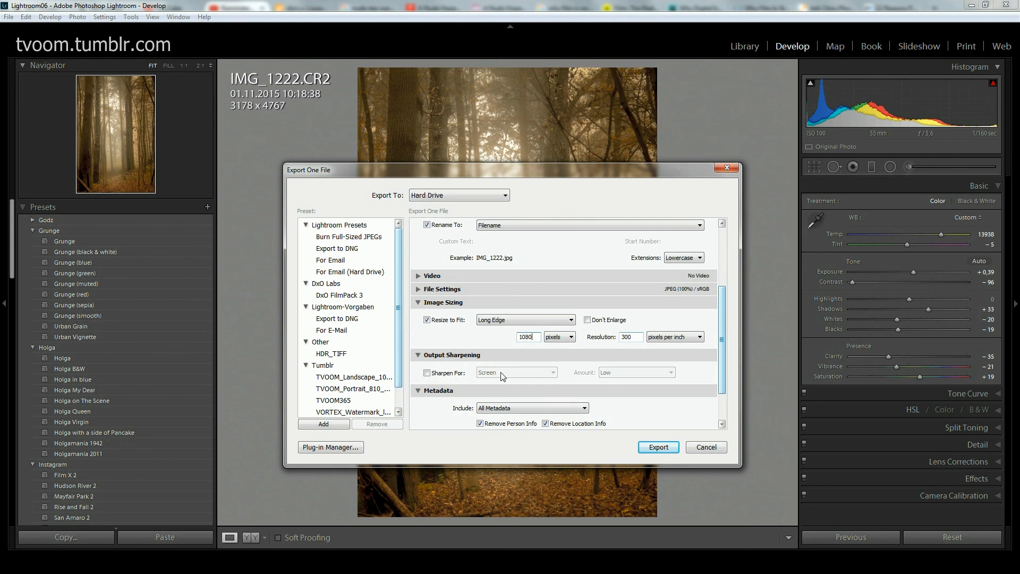
{"action": "left_click", "coordinate": [428, 374]}
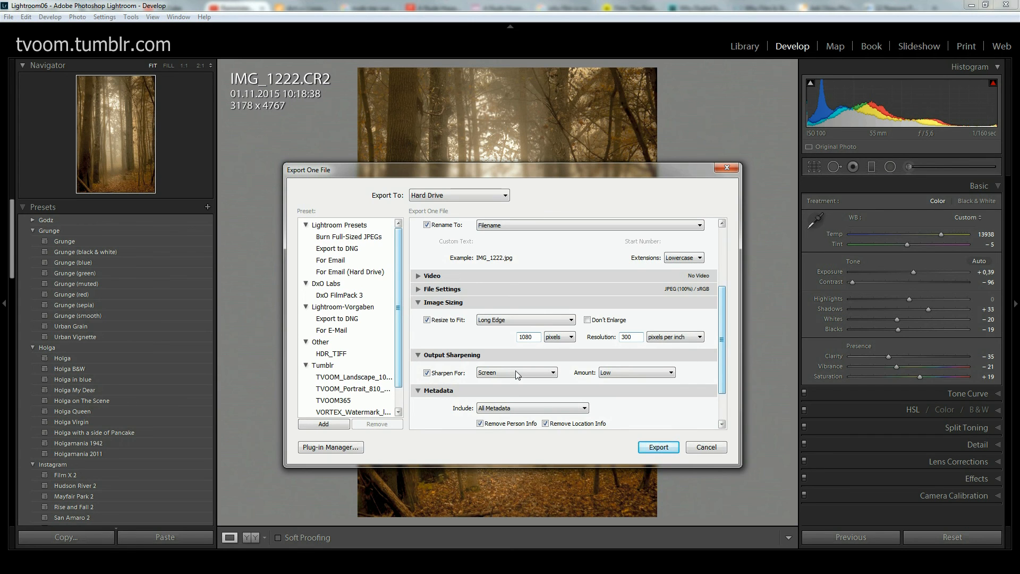
{"action": "left_click", "coordinate": [616, 374]}
{"action": "left_click", "coordinate": [618, 374]}
{"action": "left_click", "coordinate": [621, 374]}
{"action": "left_click", "coordinate": [625, 384]}
{"action": "left_click", "coordinate": [625, 374]}
{"action": "left_click", "coordinate": [623, 400]}
{"action": "left_click", "coordinate": [624, 393]}
{"action": "left_click", "coordinate": [625, 374]}
{"action": "left_click", "coordinate": [625, 377]}
{"action": "left_click", "coordinate": [625, 378]}
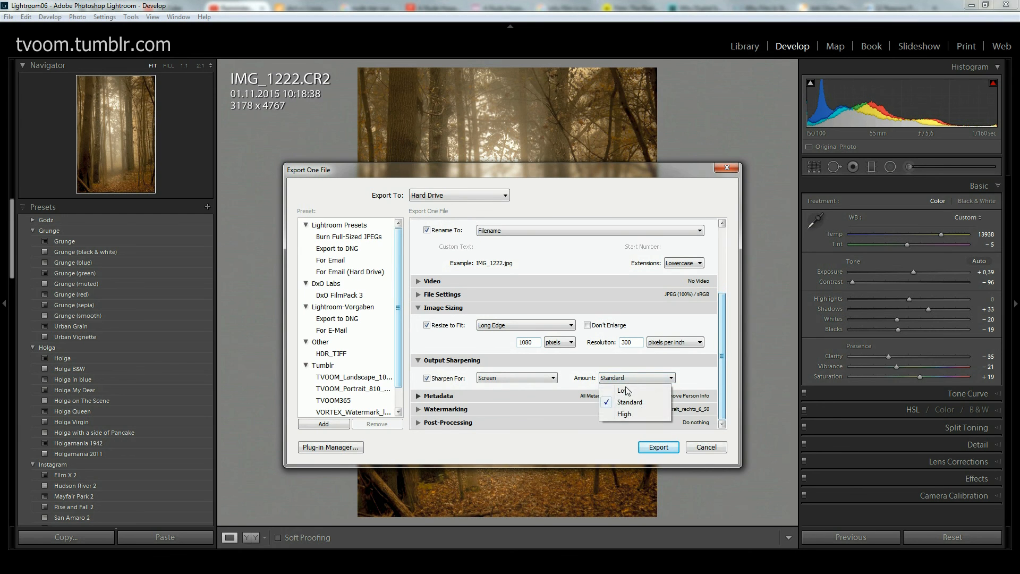
{"action": "left_click", "coordinate": [630, 416]}
Step: Set the output sharpening to Matte Paper and keep the amount at High
{"action": "left_click", "coordinate": [514, 377]}
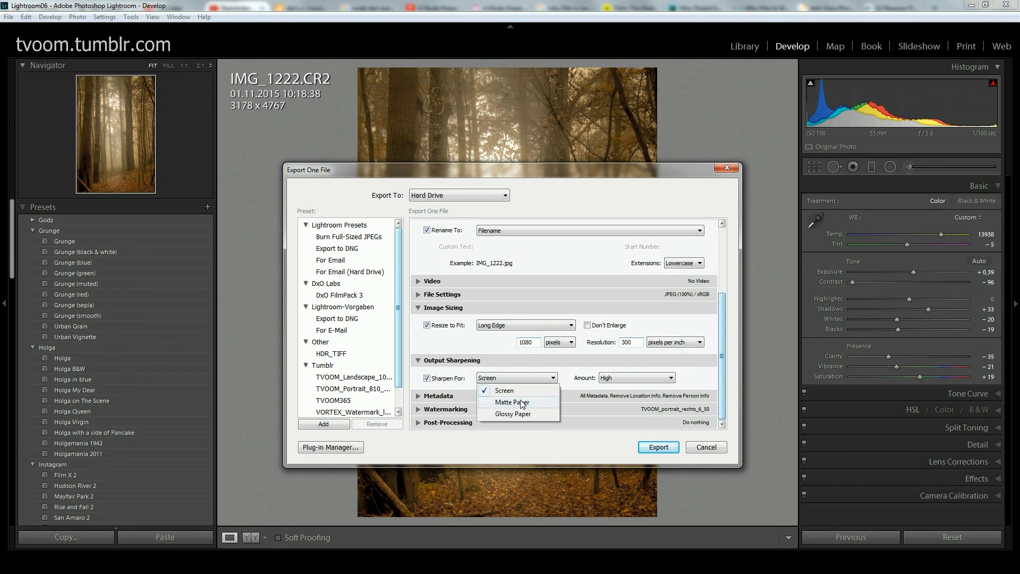
{"action": "left_click", "coordinate": [519, 402]}
{"action": "left_click", "coordinate": [627, 378]}
{"action": "left_click", "coordinate": [627, 378]}
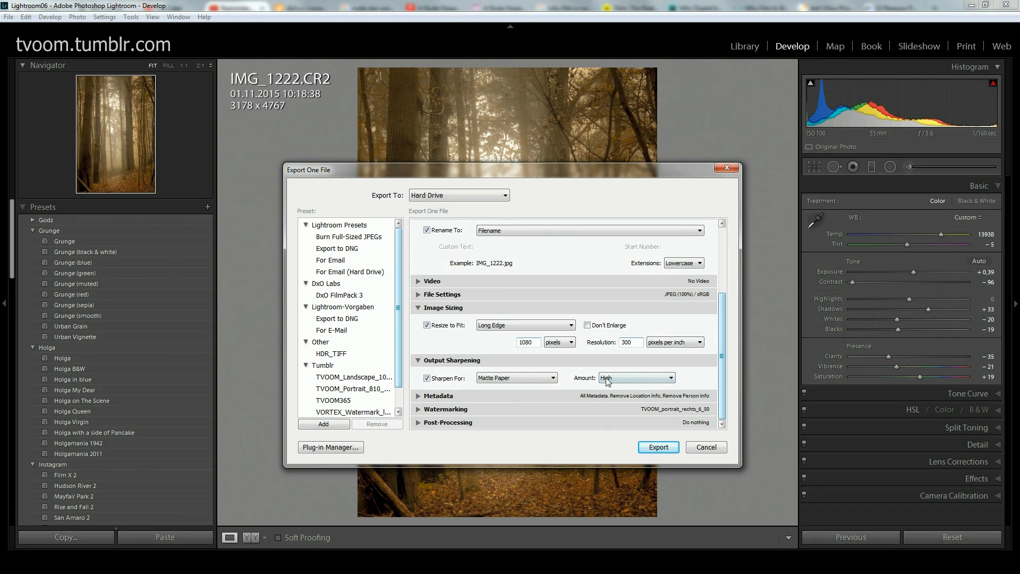
Step: Try other paper types for output sharpening, return to Matte Paper, and disable output sharpening for the export
{"action": "left_click", "coordinate": [524, 380]}
{"action": "left_click", "coordinate": [522, 414]}
{"action": "left_click", "coordinate": [531, 378]}
{"action": "left_click", "coordinate": [526, 398]}
{"action": "left_click", "coordinate": [528, 400]}
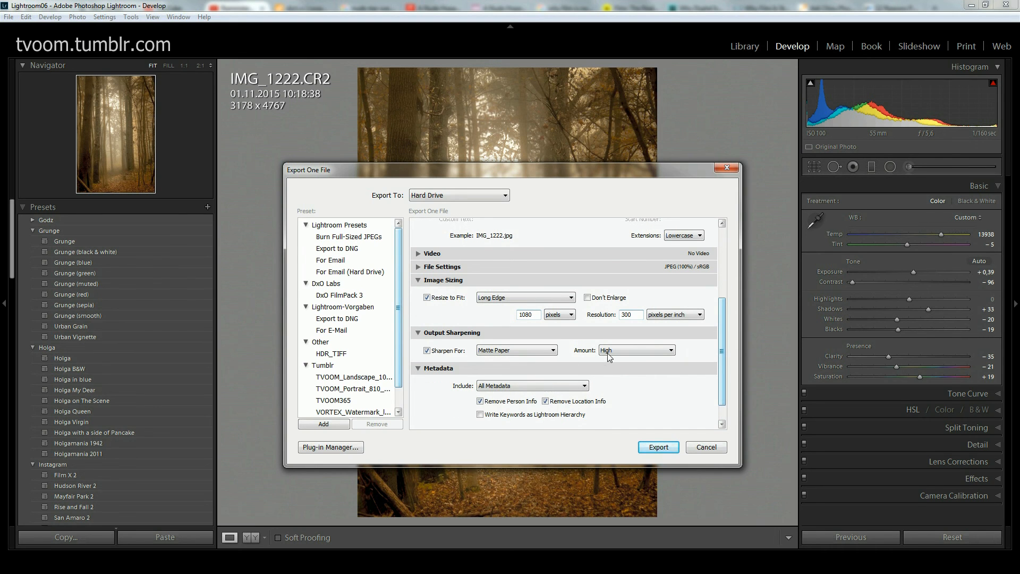
{"action": "left_click", "coordinate": [428, 352]}
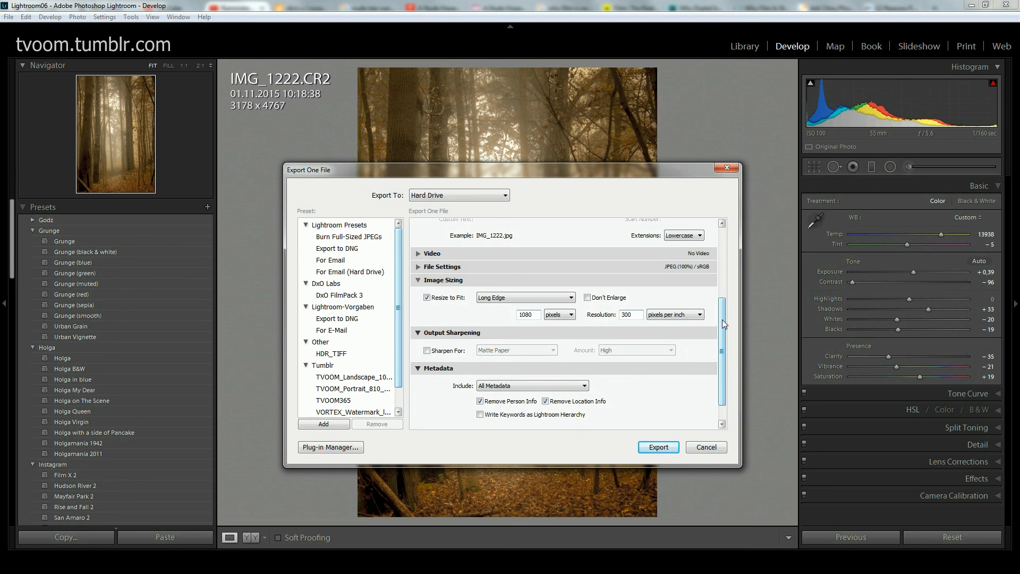
Step: Try including Copyright Only, Copyright & Contact Info Only, and All Except Camera & Camera Raw Info as the export metadata
{"action": "left_click_drag", "start_coordinate": [723, 321], "coordinate": [722, 353]}
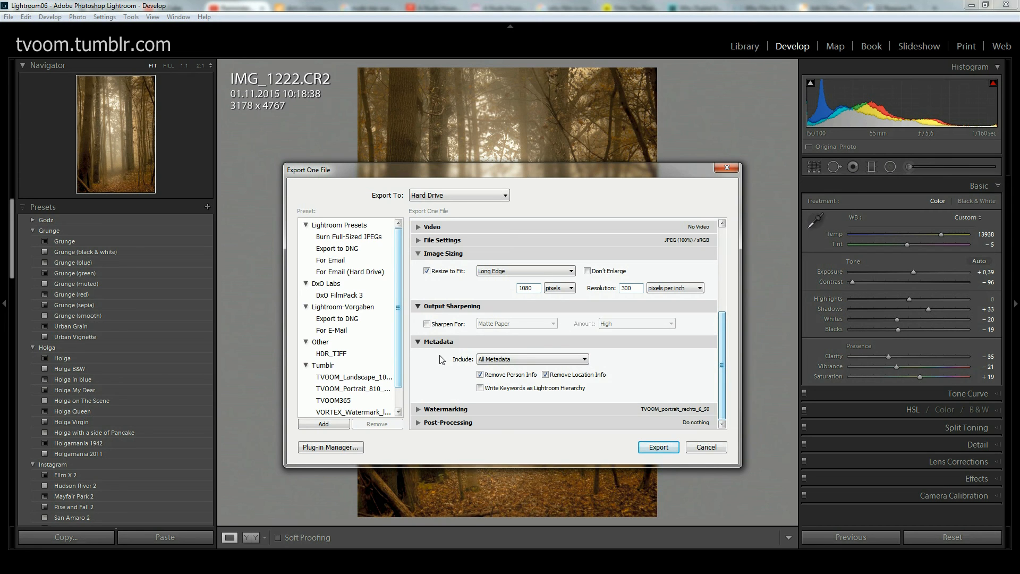
{"action": "left_click", "coordinate": [502, 361]}
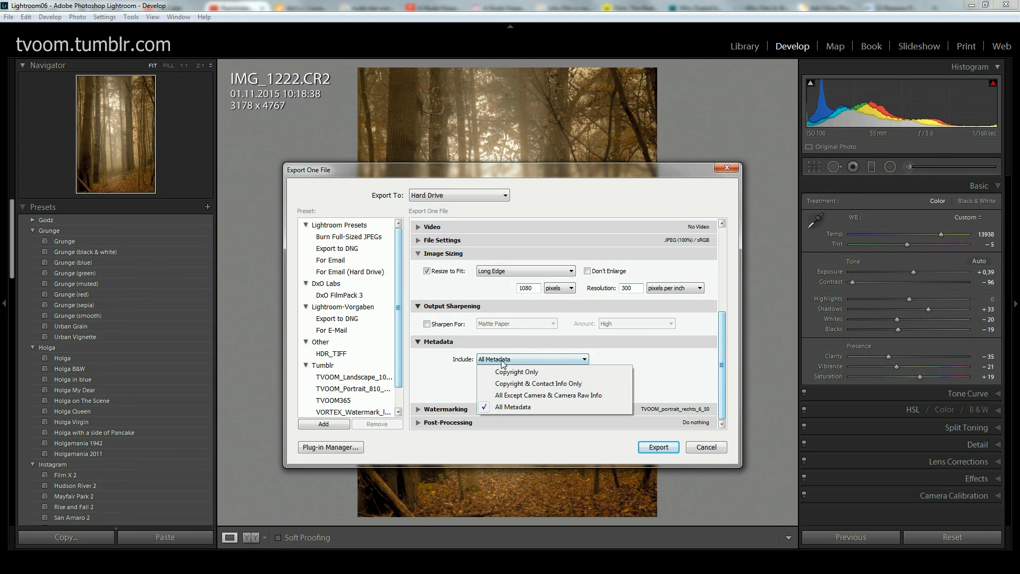
{"action": "left_click", "coordinate": [506, 373]}
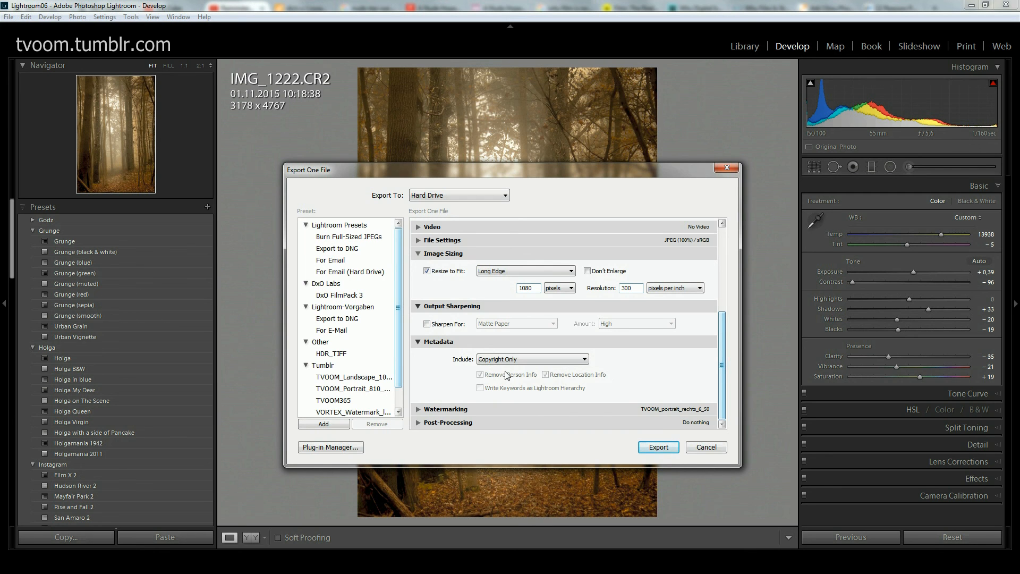
{"action": "left_click", "coordinate": [508, 362]}
{"action": "left_click", "coordinate": [509, 363]}
{"action": "left_click", "coordinate": [509, 365]}
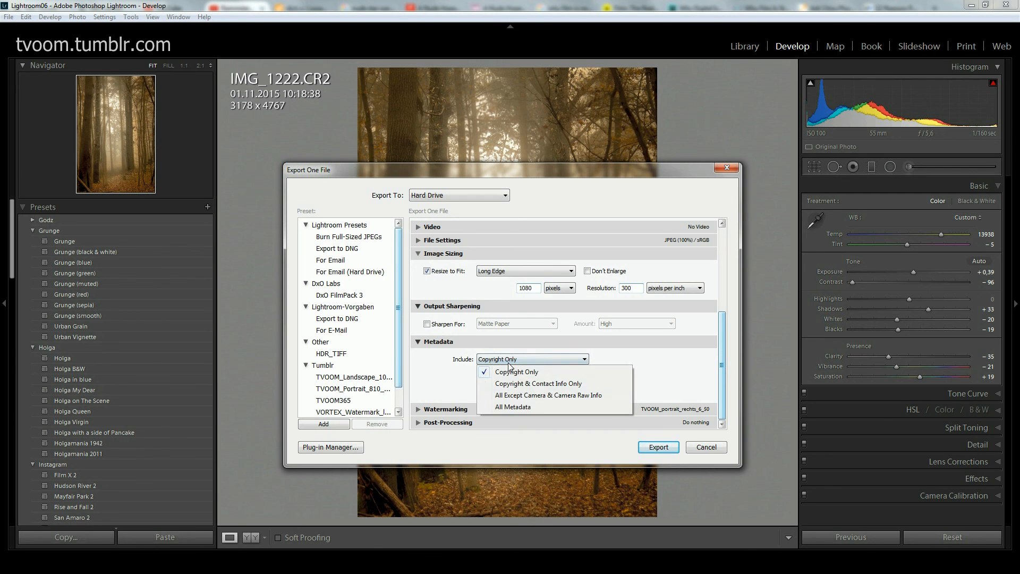
{"action": "left_click", "coordinate": [522, 383]}
{"action": "left_click", "coordinate": [565, 363]}
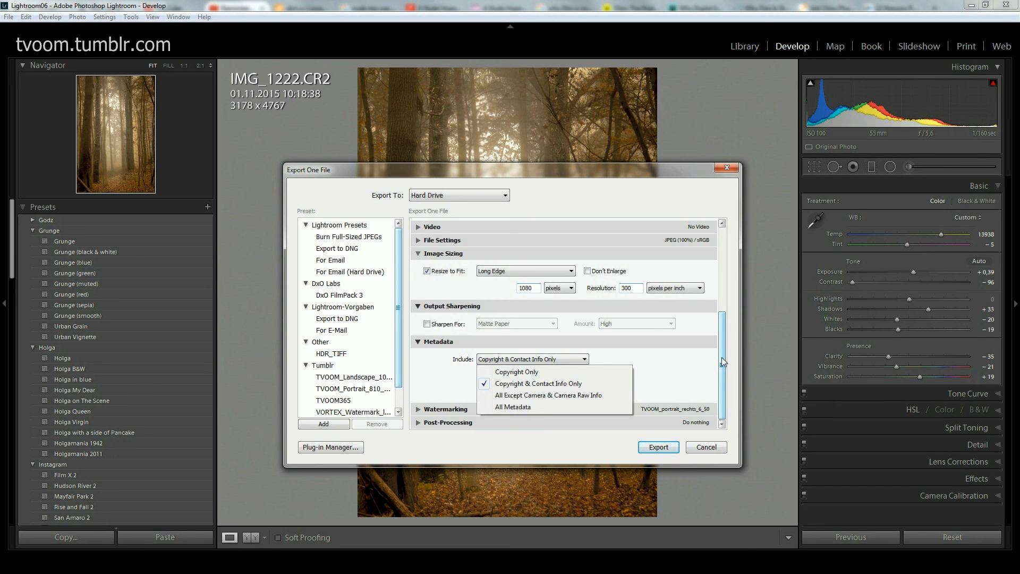
{"action": "left_click", "coordinate": [591, 396]}
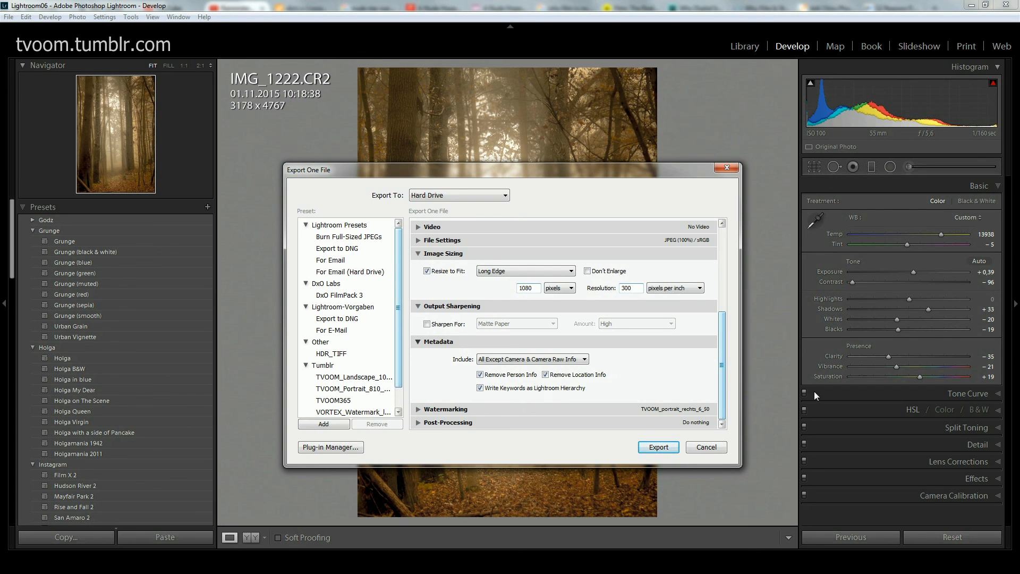
Step: Include All Metadata, disable Write Keywords as Lightroom Hierarchy, and keep Remove Location Info enabled
{"action": "left_click", "coordinate": [509, 360]}
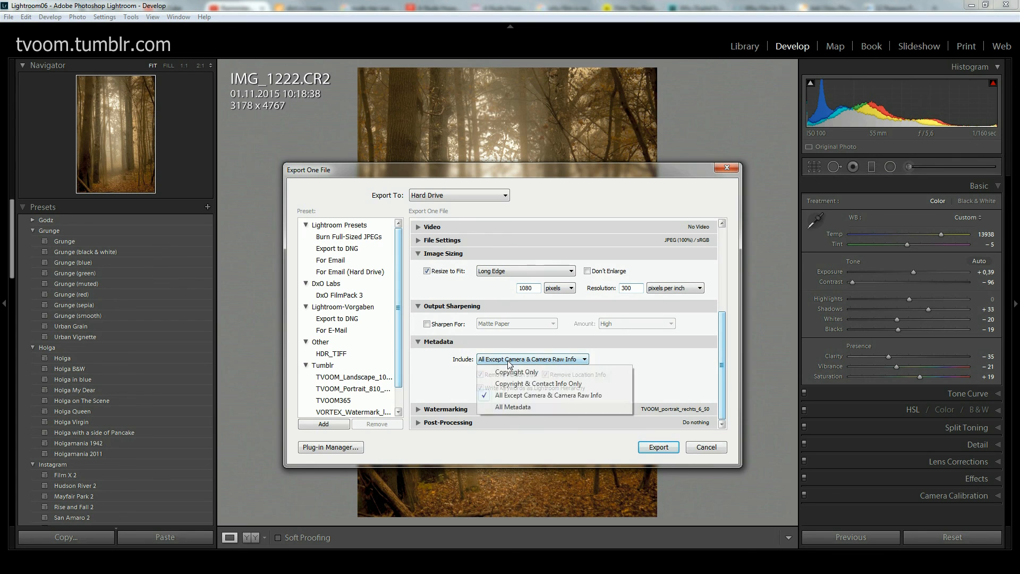
{"action": "left_click", "coordinate": [513, 407]}
{"action": "left_click", "coordinate": [480, 388]}
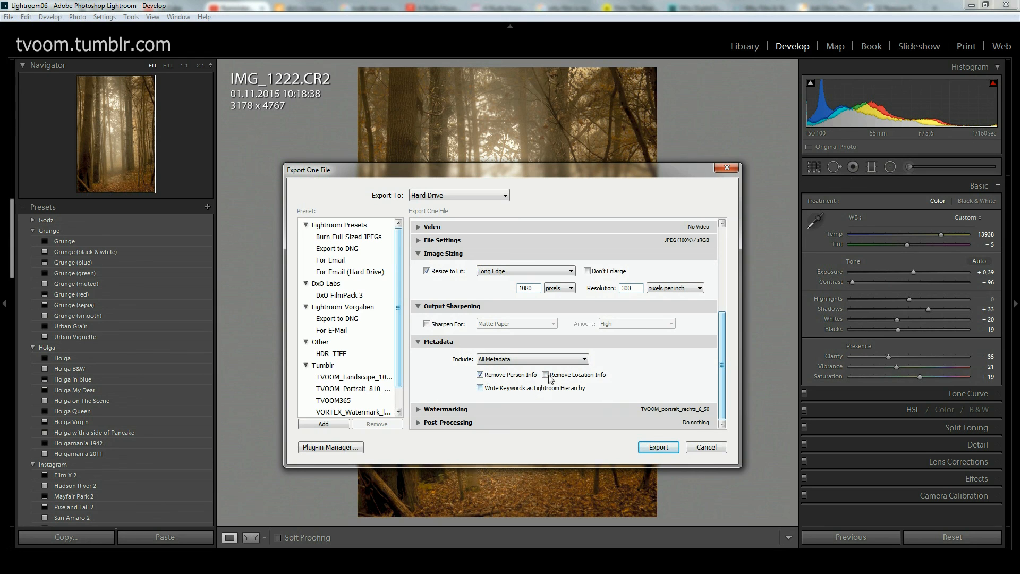
{"action": "left_click", "coordinate": [545, 374]}
Step: Expand the watermarking settings and review the available watermarks, keeping TVOOM_portrait_rechts_6_50 selected
{"action": "left_click", "coordinate": [419, 409]}
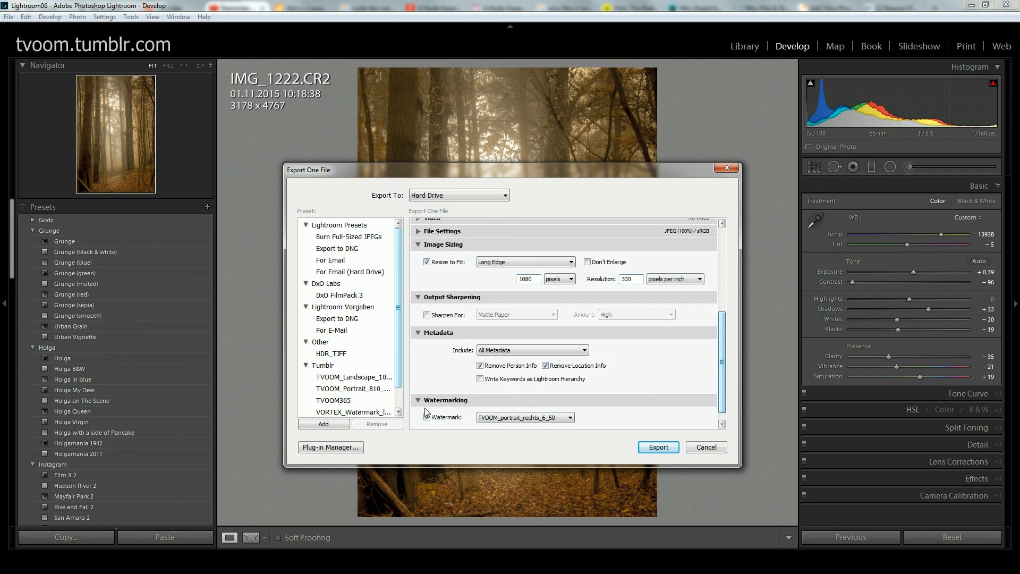
{"action": "scroll", "coordinate": [724, 350], "scroll_direction": "down", "scroll_amount": 1}
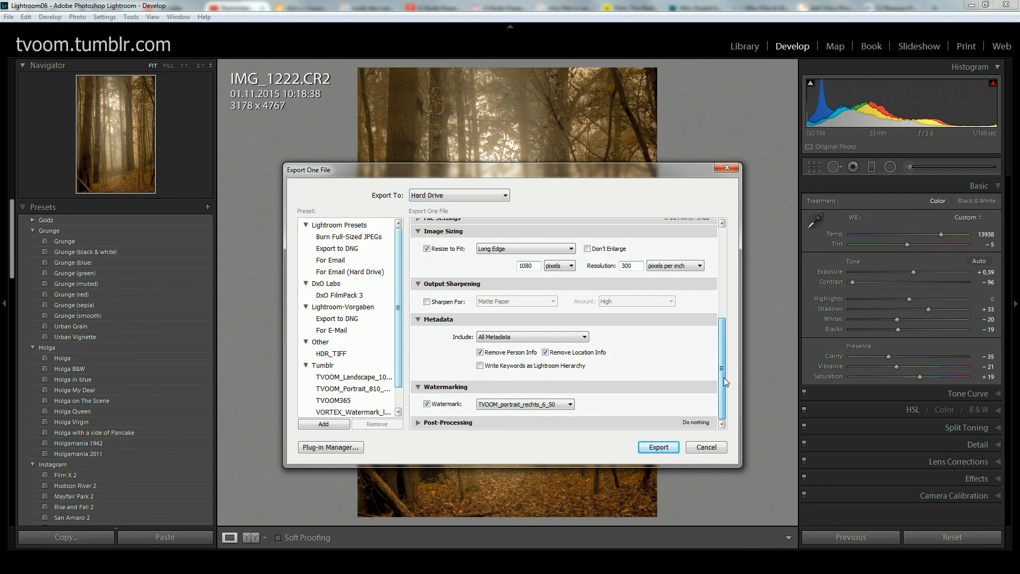
{"action": "left_click", "coordinate": [550, 405]}
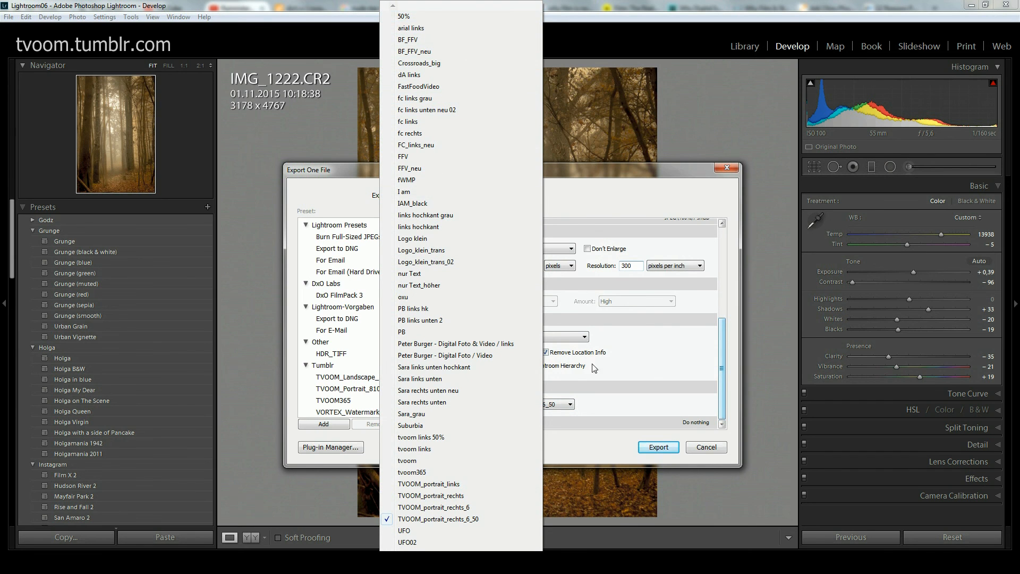
{"action": "left_click", "coordinate": [652, 374]}
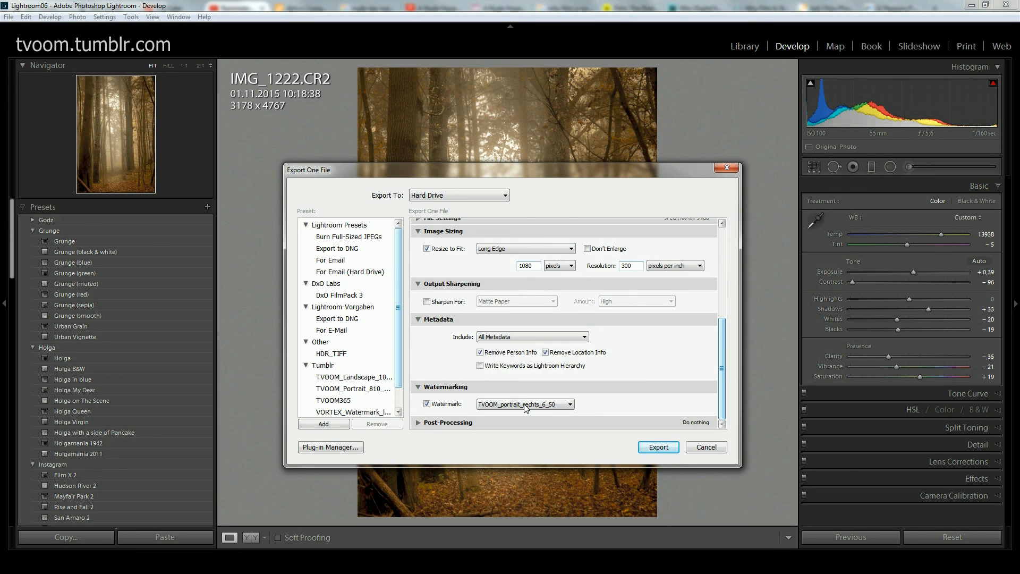
Step: Expand the post-processing settings and set the after-export action to Show in Explorer
{"action": "left_click", "coordinate": [418, 423]}
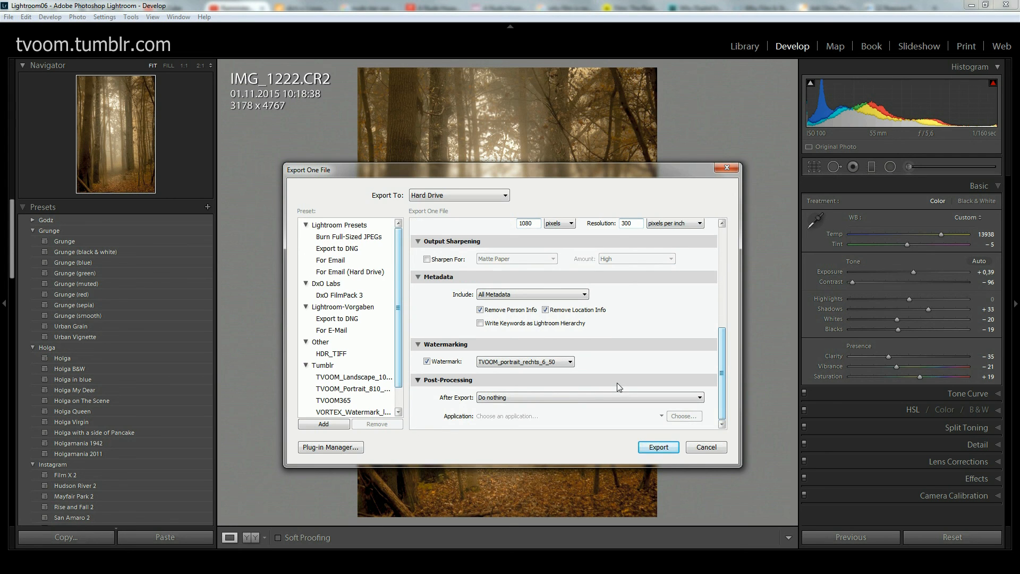
{"action": "left_click", "coordinate": [509, 397]}
{"action": "left_click", "coordinate": [519, 426]}
Step: Review the other after-export actions, inspect the contents of the Export Actions folder, and close the folder window
{"action": "left_click", "coordinate": [521, 399]}
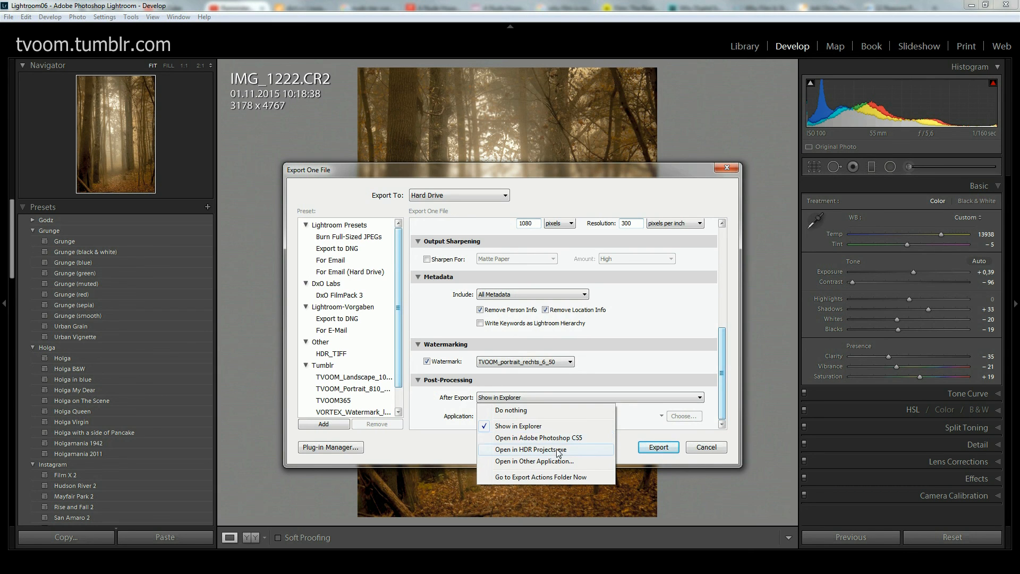
{"action": "left_click", "coordinate": [534, 479]}
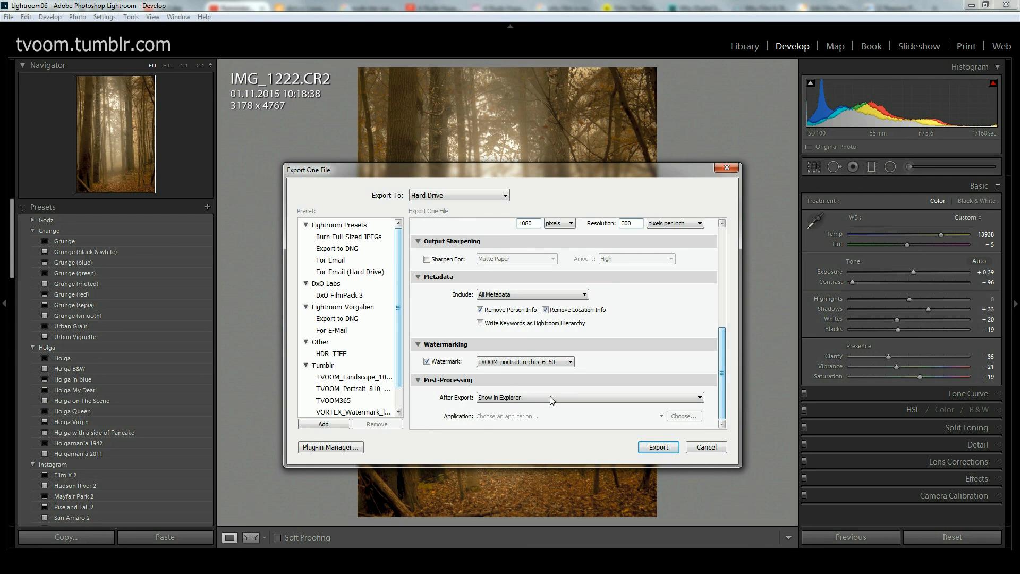
{"action": "left_click", "coordinate": [549, 398]}
{"action": "left_click", "coordinate": [538, 477]}
{"action": "left_click", "coordinate": [536, 396]}
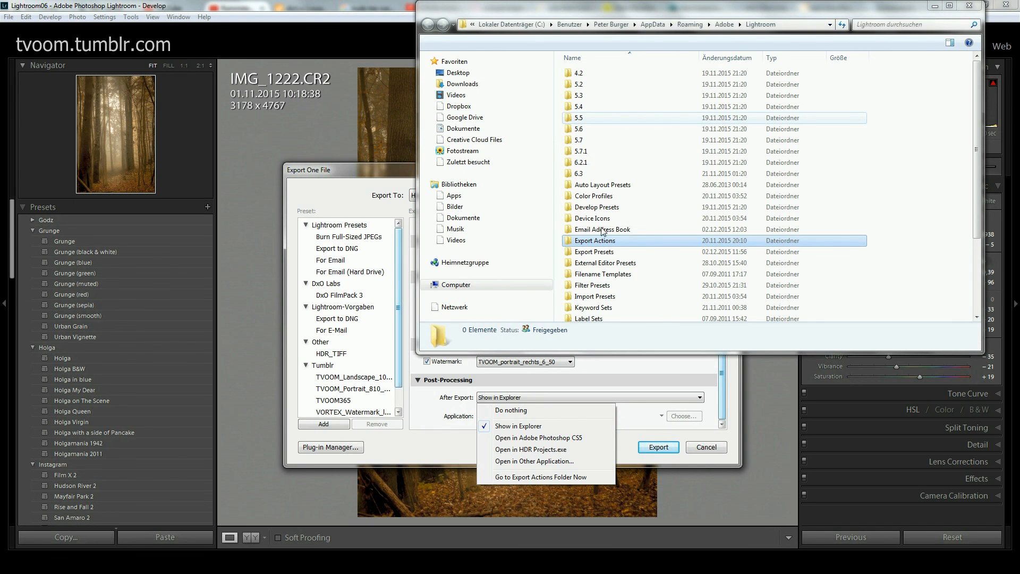
{"action": "double_click", "coordinate": [599, 239]}
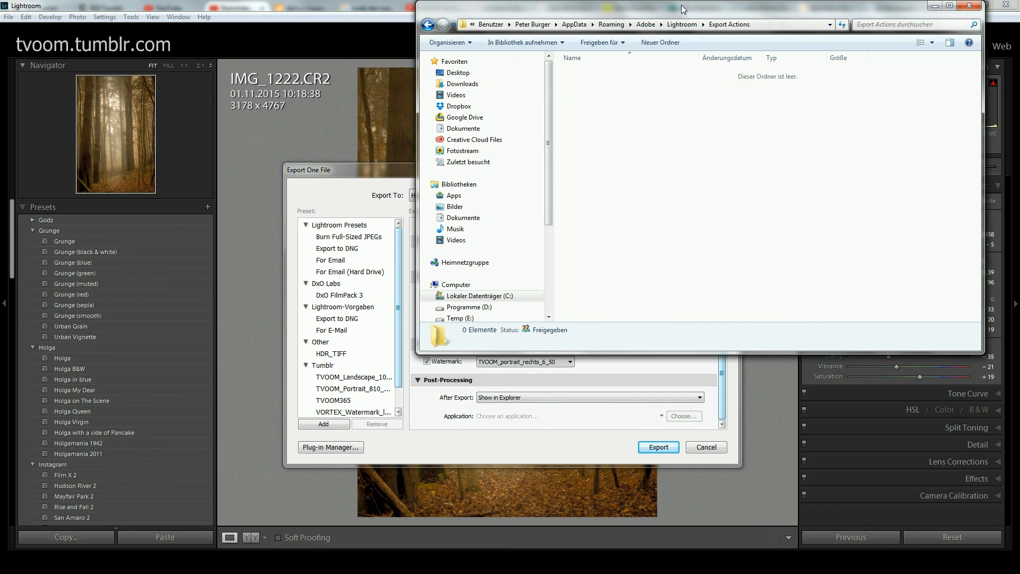
{"action": "left_click_drag", "start_coordinate": [680, 7], "coordinate": [537, 50]}
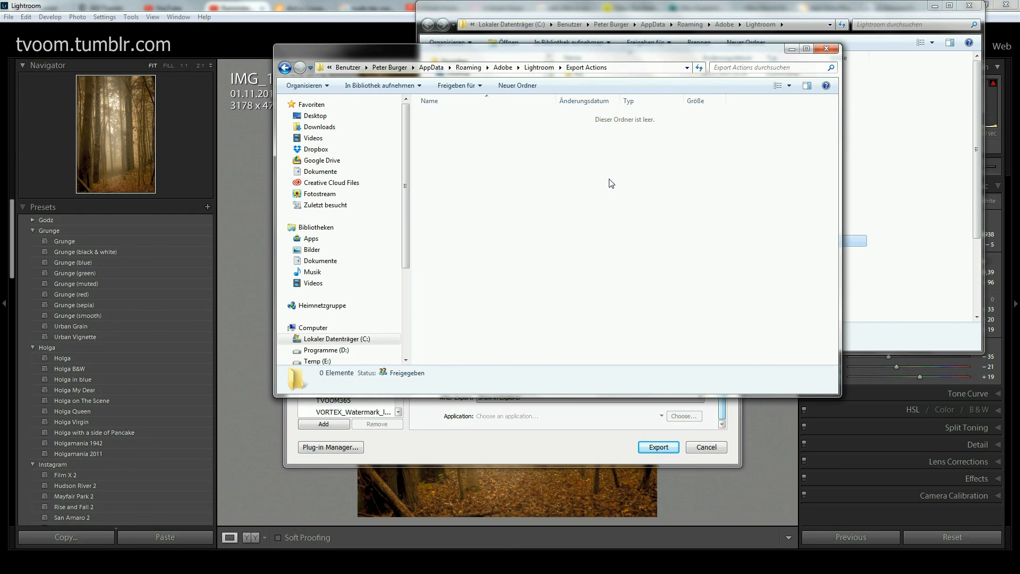
{"action": "left_click", "coordinate": [827, 48]}
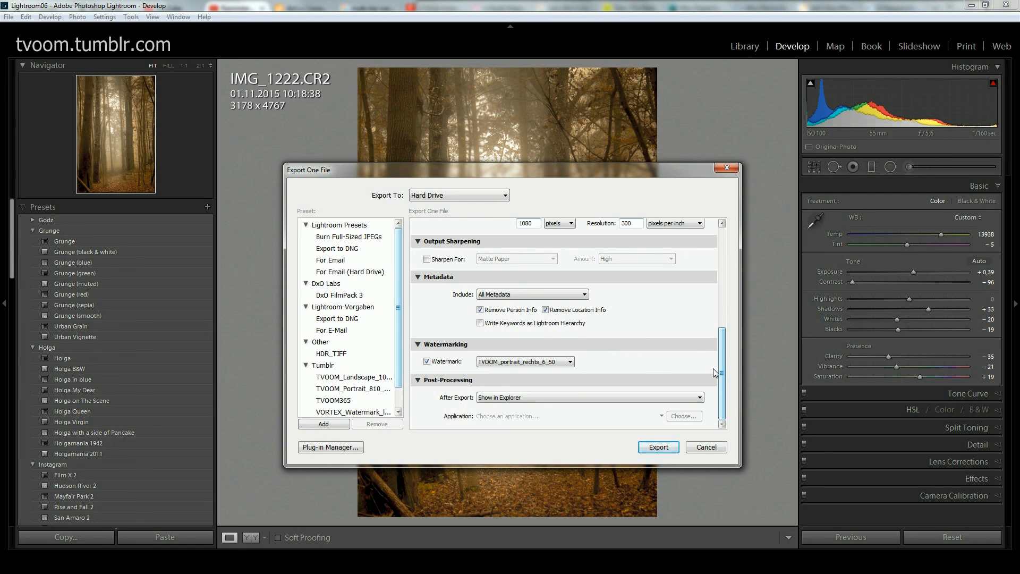
Step: Save the export settings as a new output preset named after its owner, in a new preset folder called Video_Tutorial
{"action": "left_click", "coordinate": [325, 424]}
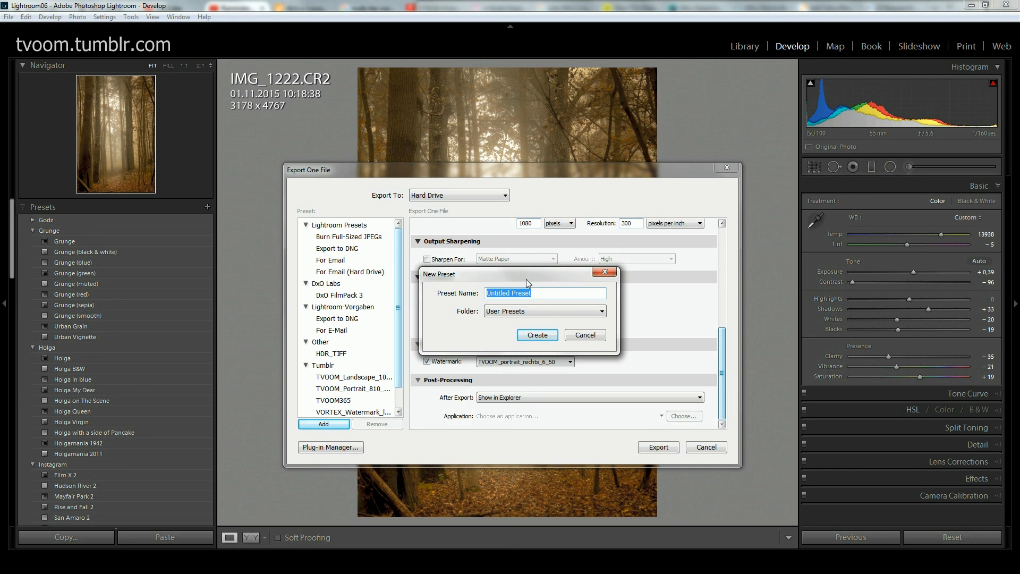
{"action": "type", "text": "Pete's Output preset"}
{"action": "left_click", "coordinate": [503, 314]}
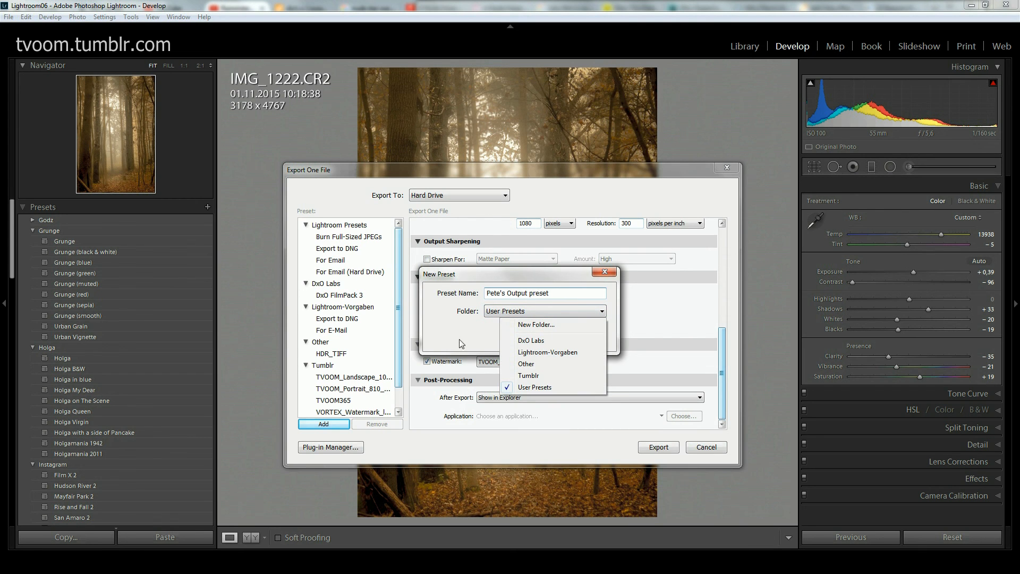
{"action": "left_click", "coordinate": [549, 325]}
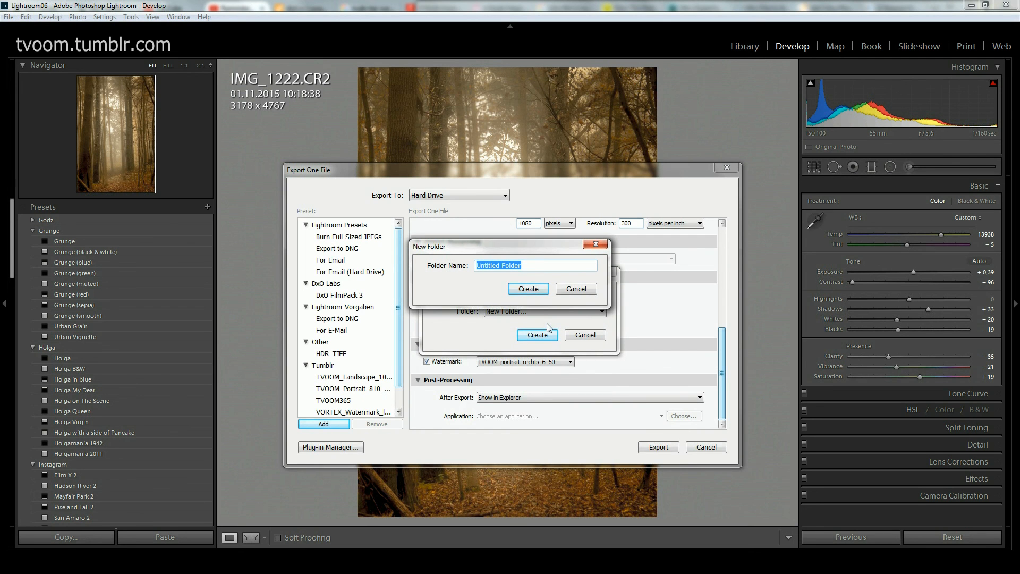
{"action": "type", "text": "Video_Tutorial"}
{"action": "left_click", "coordinate": [526, 286]}
{"action": "left_click", "coordinate": [540, 336]}
{"action": "scroll", "coordinate": [396, 319], "scroll_direction": "down", "scroll_amount": 2}
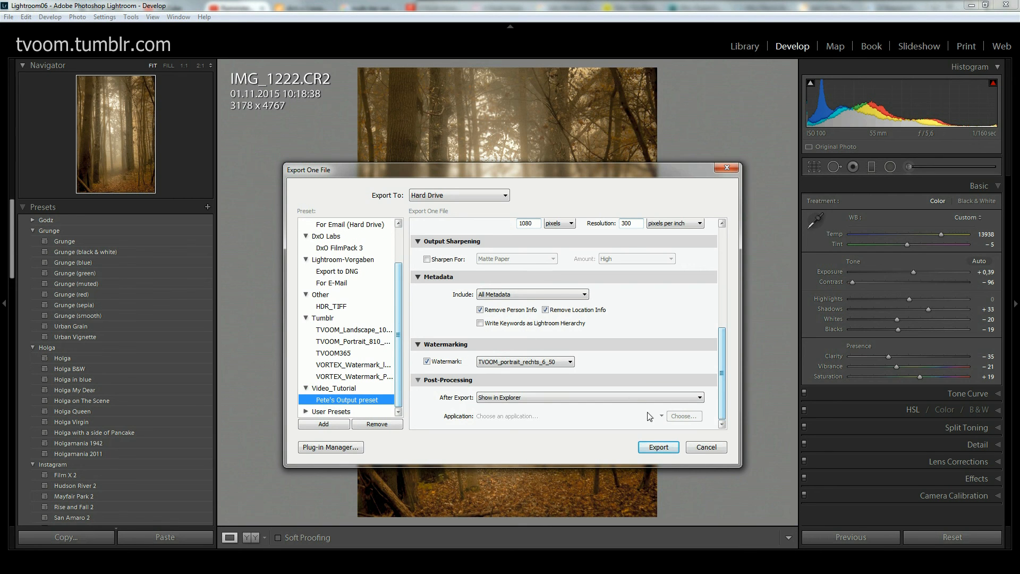
Step: Export the forest photo with the configured settings and close the Explorer window showing the exported file
{"action": "left_click", "coordinate": [659, 447]}
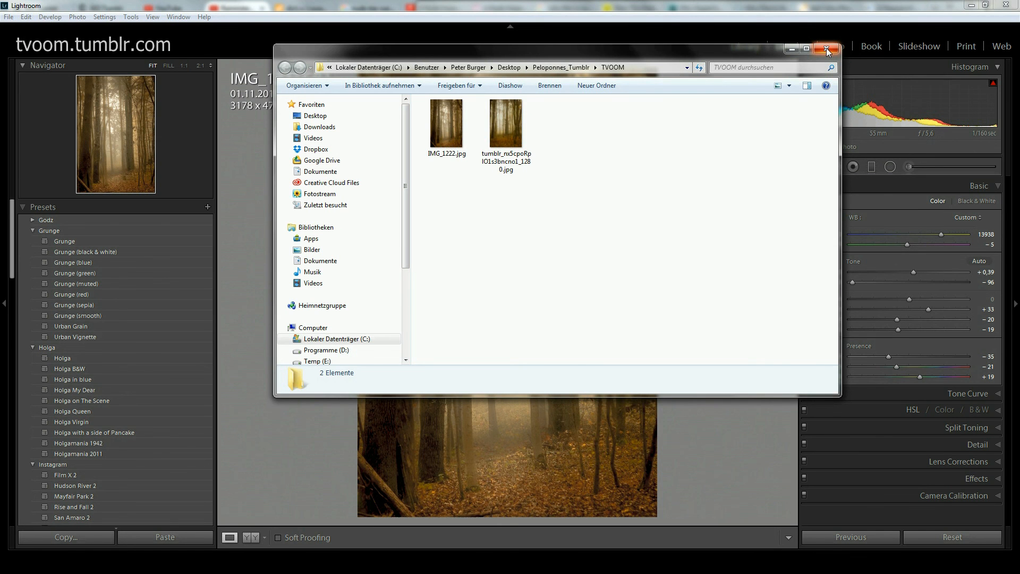
{"action": "left_click", "coordinate": [828, 49]}
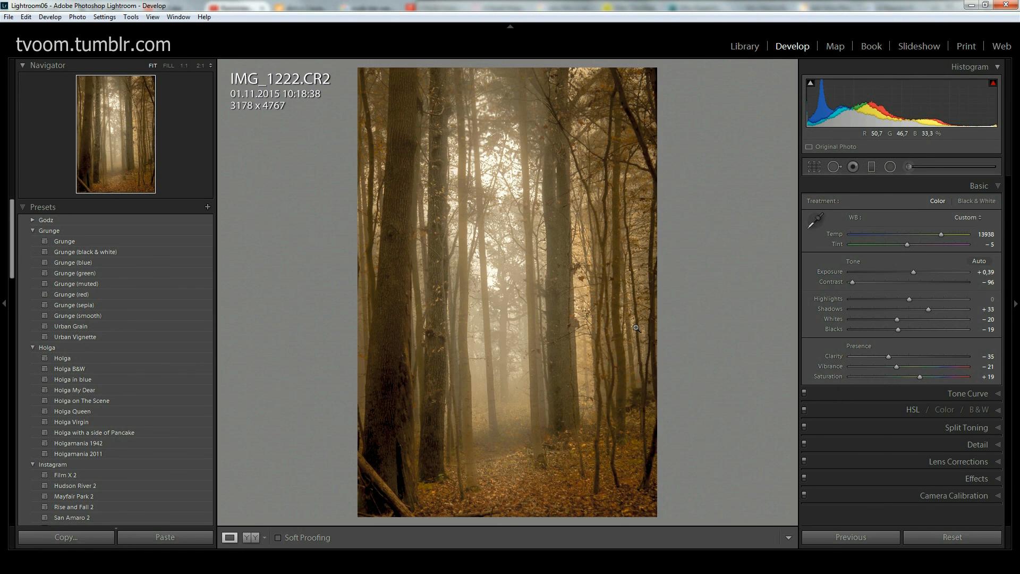